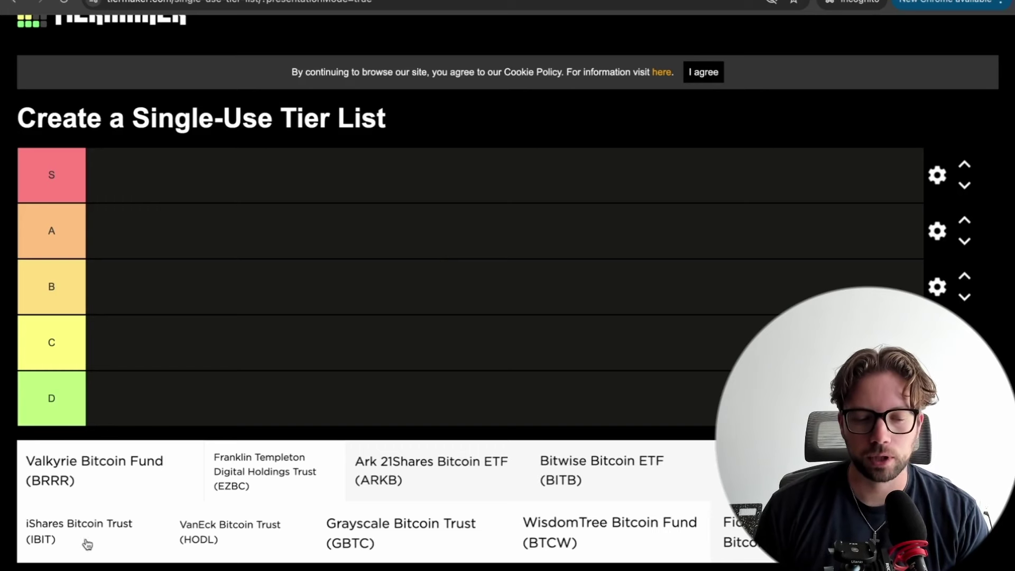
Try moving the iShares Bitcoin Trust (IBIT) item in the unranked pool of the S–D tier list
mouse_move(92, 531)
mouse_down()
mouse_move(87, 524)
mouse_move(99, 528)
mouse_up()
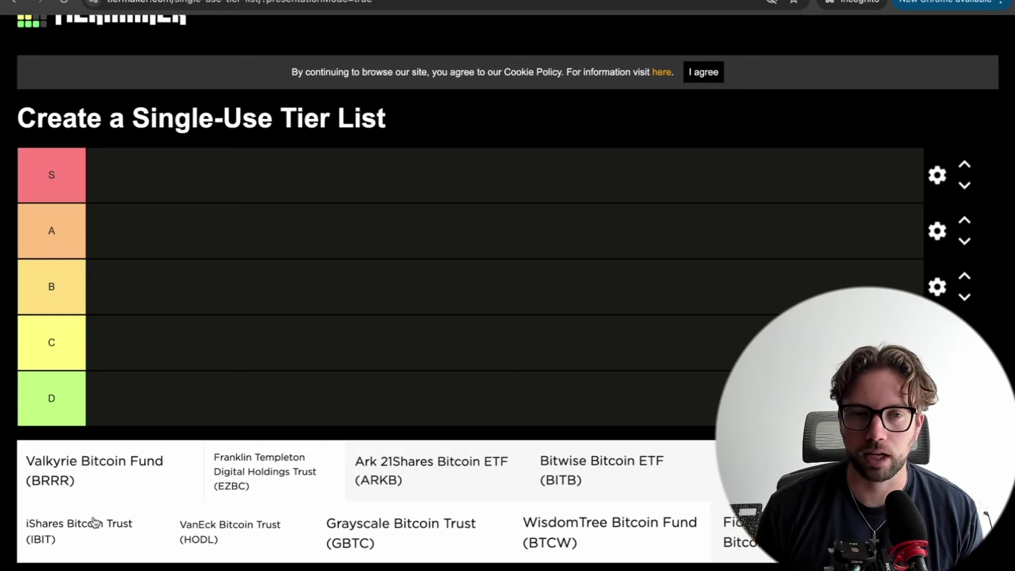
Check NerdWallet's fees for IBIT (0.25%), VanEck HODL (0.20%) and ARKB (0.21%)
key(ctrl+Tab)
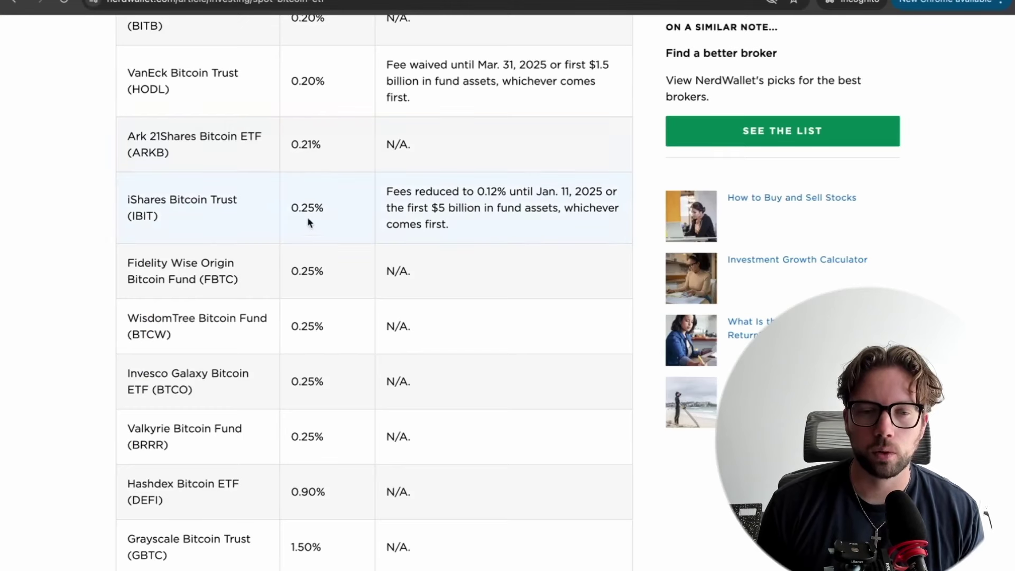
double_click(140, 217)
drag(308, 209, 278, 210)
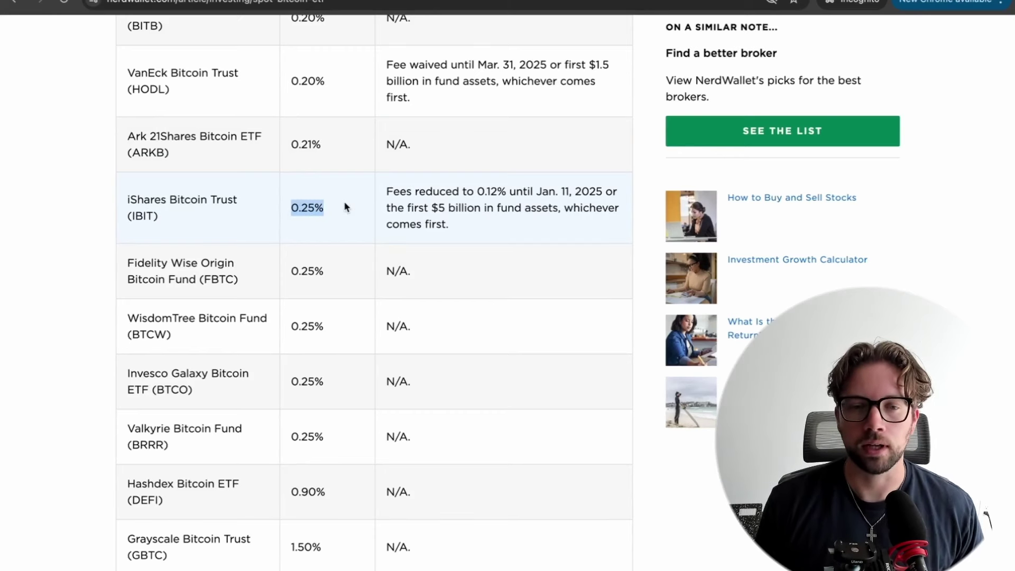
drag(341, 83, 270, 89)
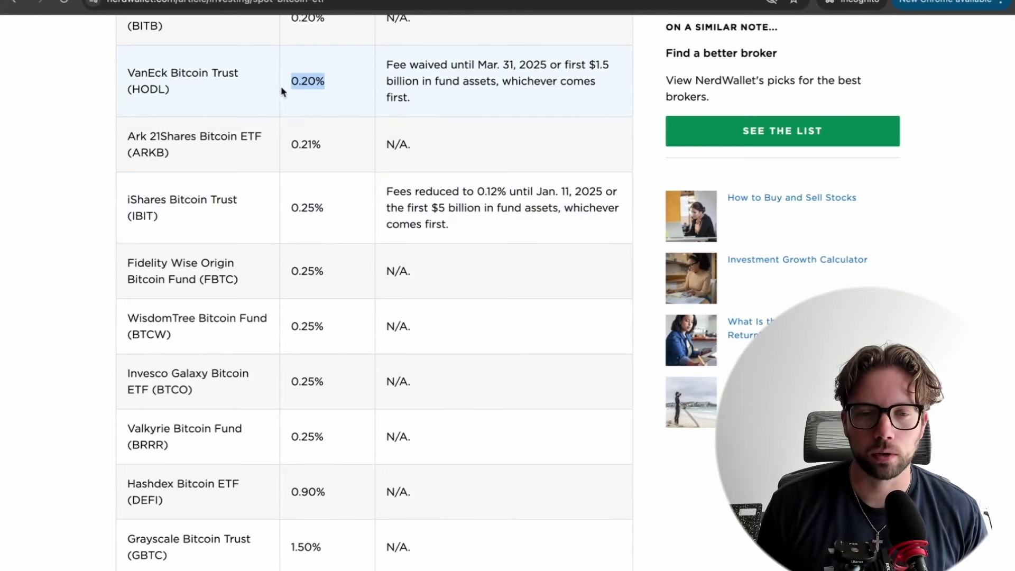
drag(324, 144, 270, 164)
drag(329, 208, 266, 218)
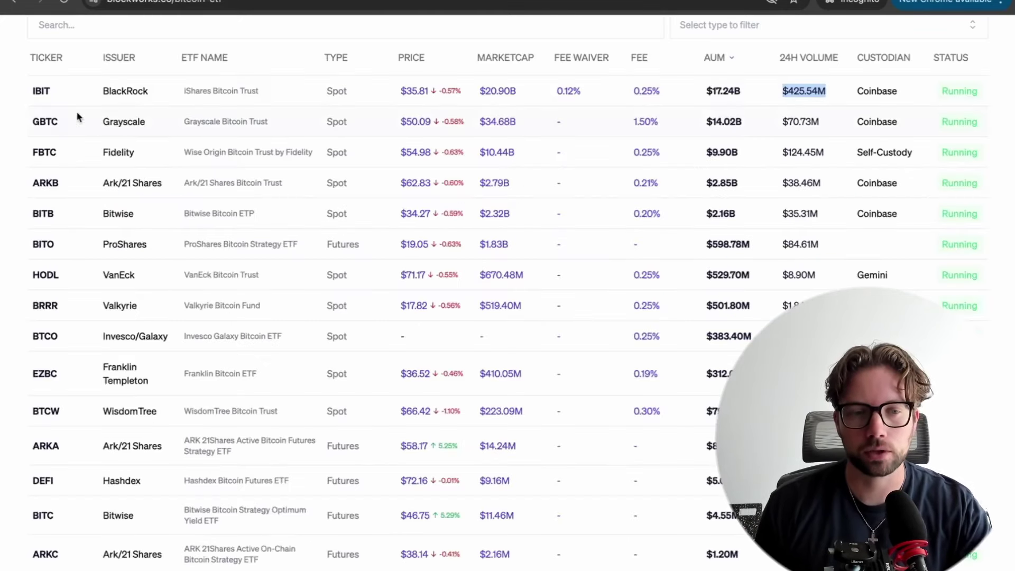
Check IBIT's Blockworks row for its $425.54M daily volume and Coinbase custodian, then return to TierMaker
drag(26, 93, 274, 100)
scroll(302, 103, up, 1)
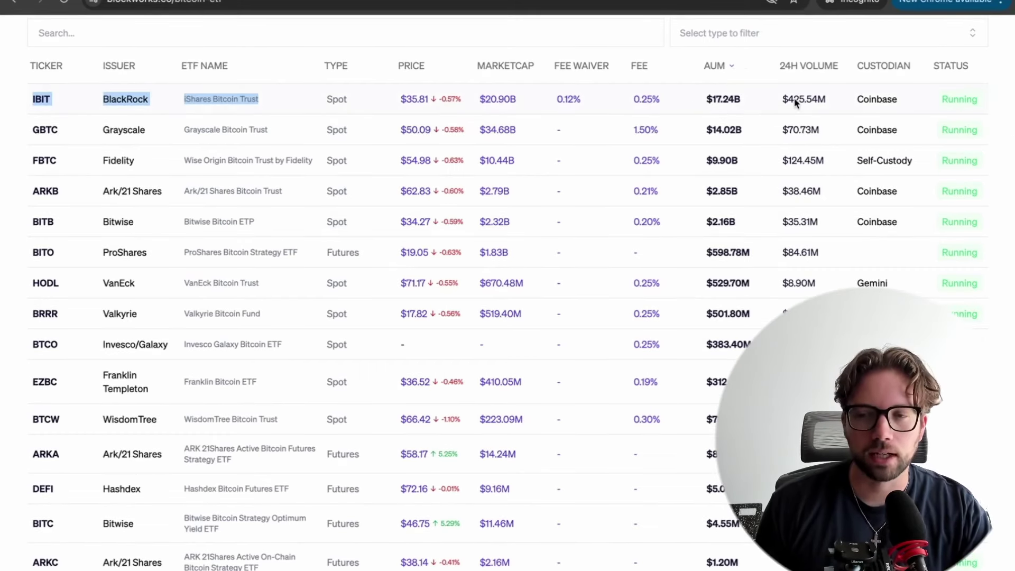
drag(781, 100, 838, 107)
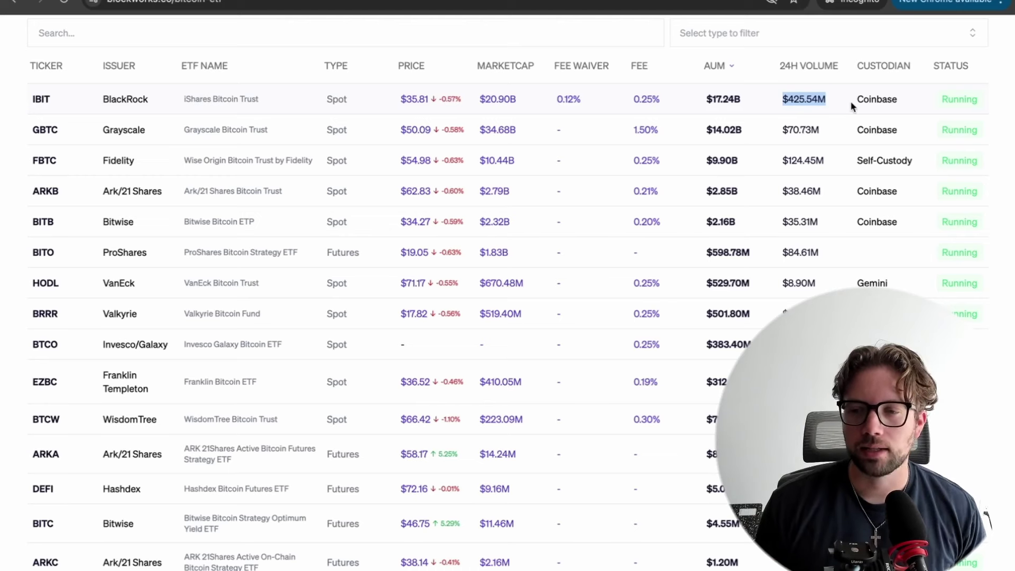
drag(856, 100, 903, 104)
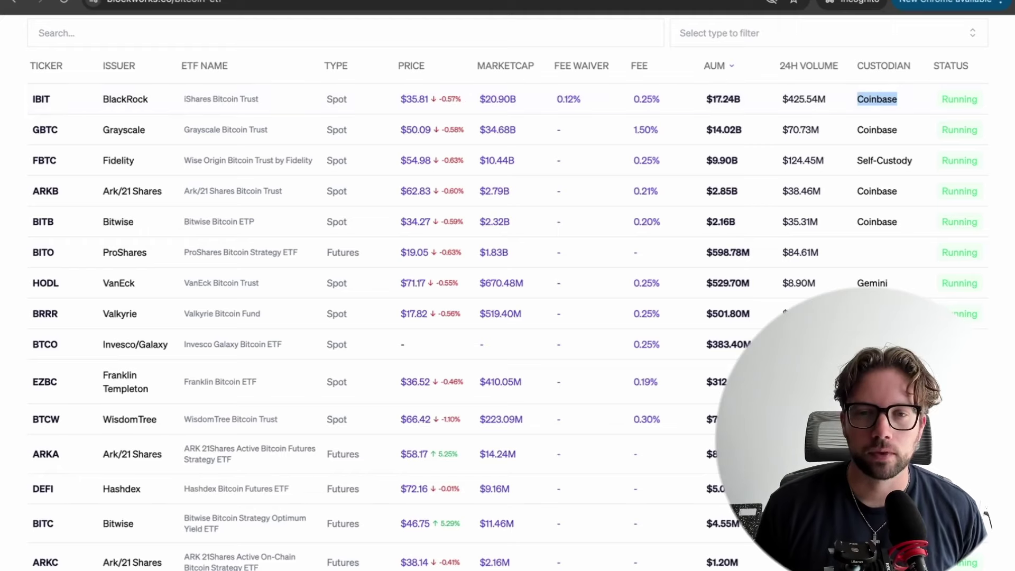
key(ctrl+Tab)
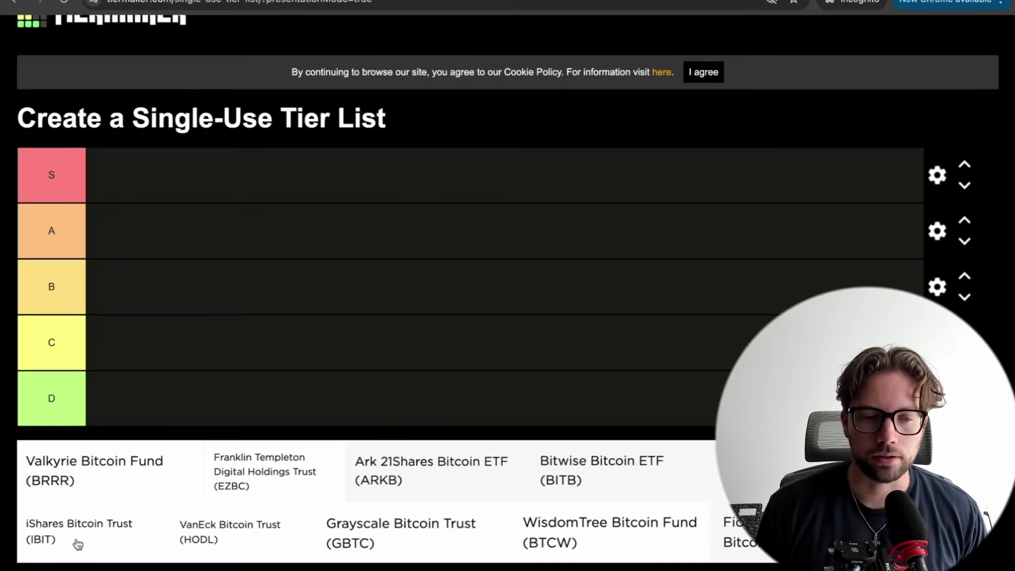
Rank iShares Bitcoin Trust (IBIT) in the A tier
drag(78, 544, 204, 249)
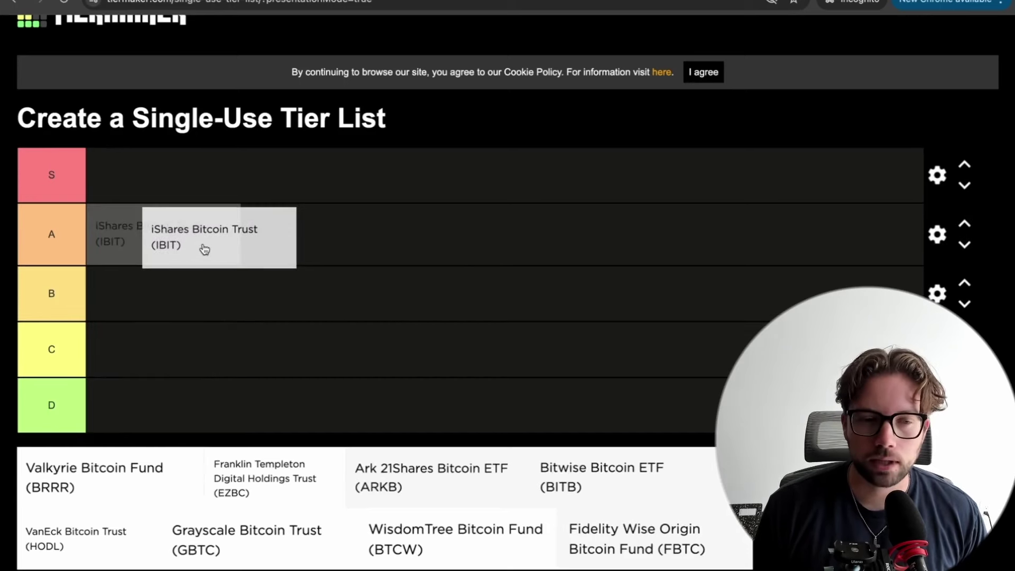
drag(205, 250, 205, 250)
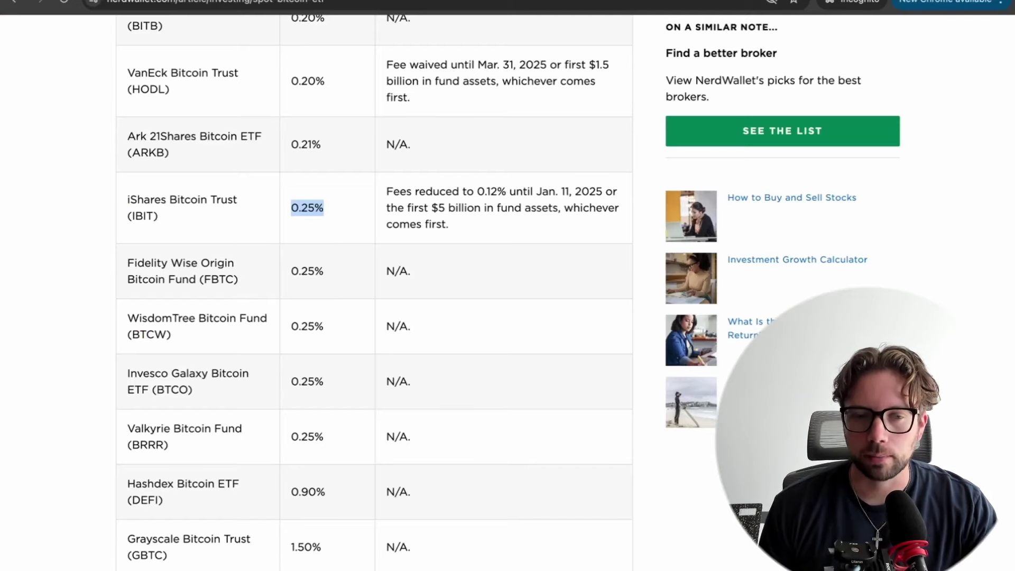
Confirm on NerdWallet that Franklin Templeton's EZBC has the lowest fee at 0.19%
scroll(283, 172, up, 3)
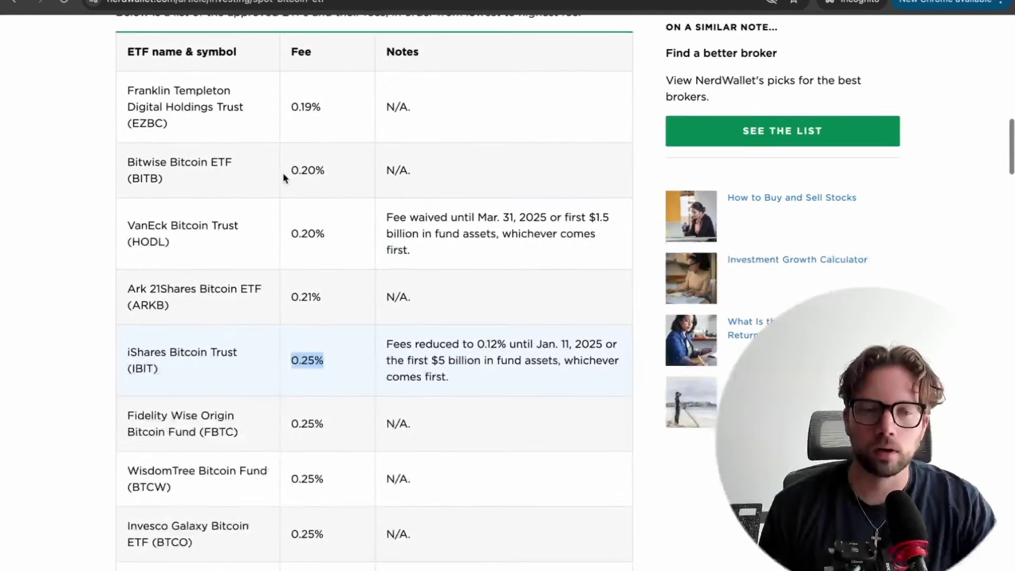
drag(322, 109, 283, 110)
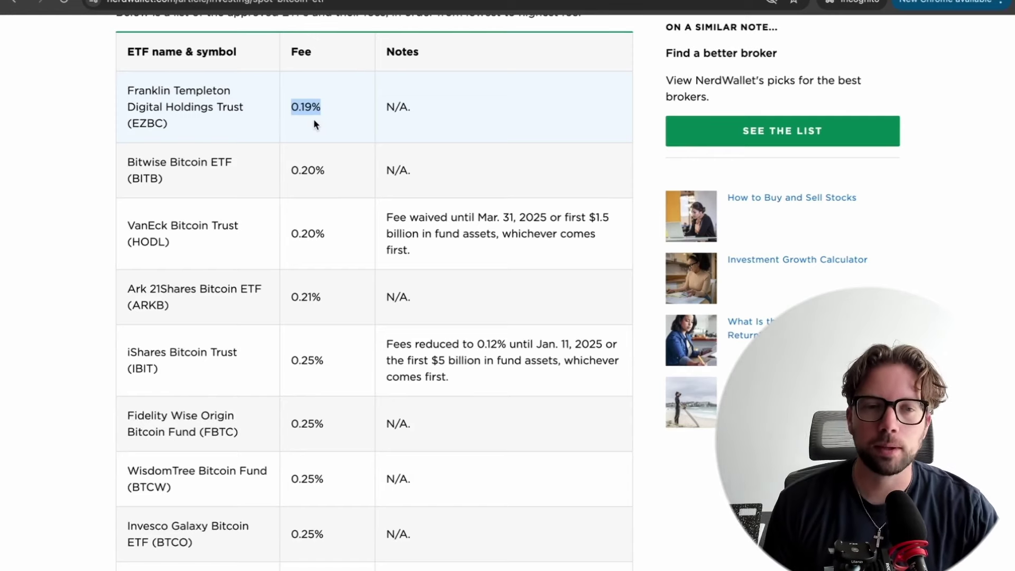
key(ctrl+Tab)
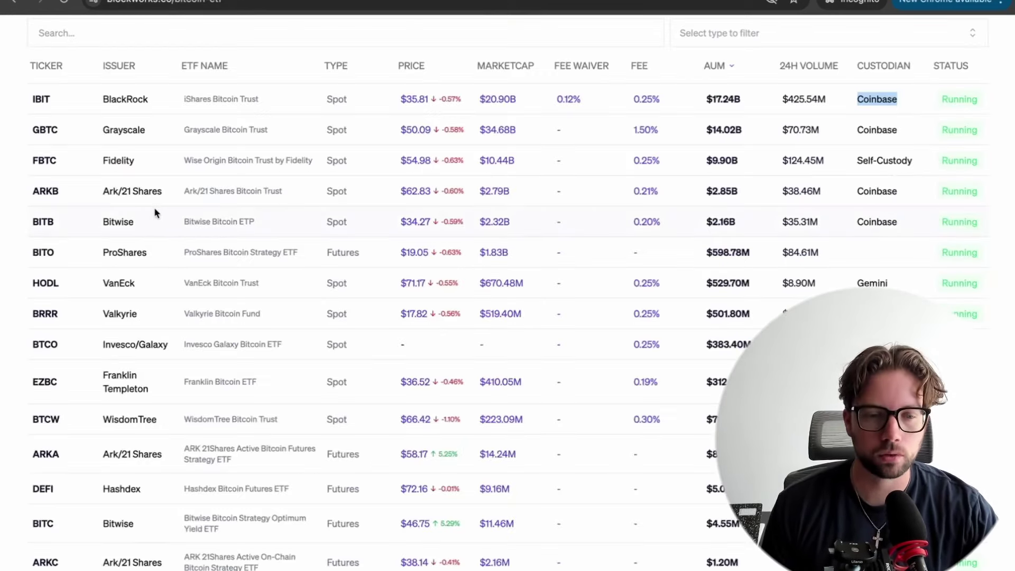
Compare EZBC's $312.00M AUM, $5.34M volume and Coinbase custody with IBIT's $425.54M volume
scroll(157, 211, down, 5)
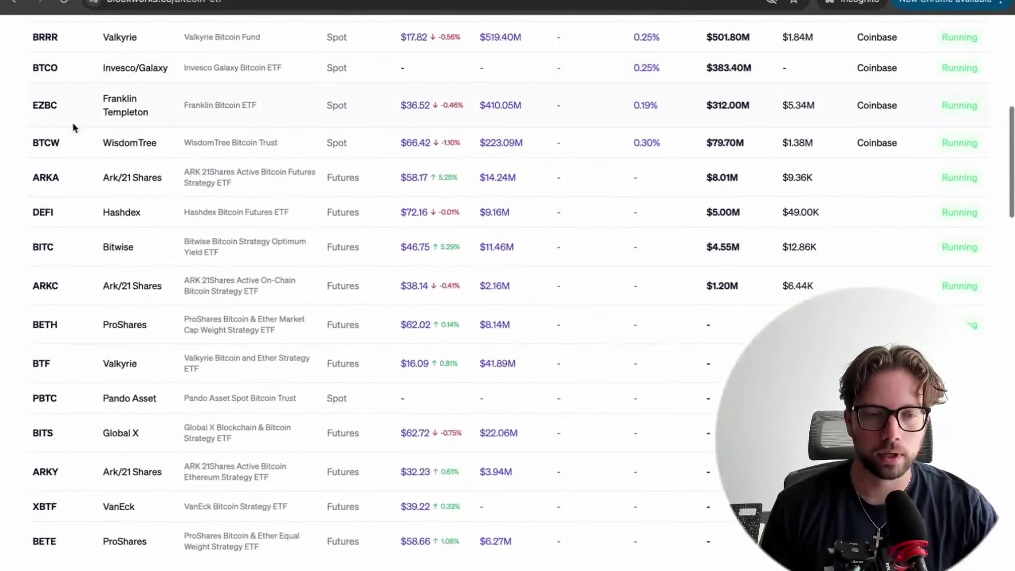
drag(73, 127, 91, 107)
triple_click(100, 108)
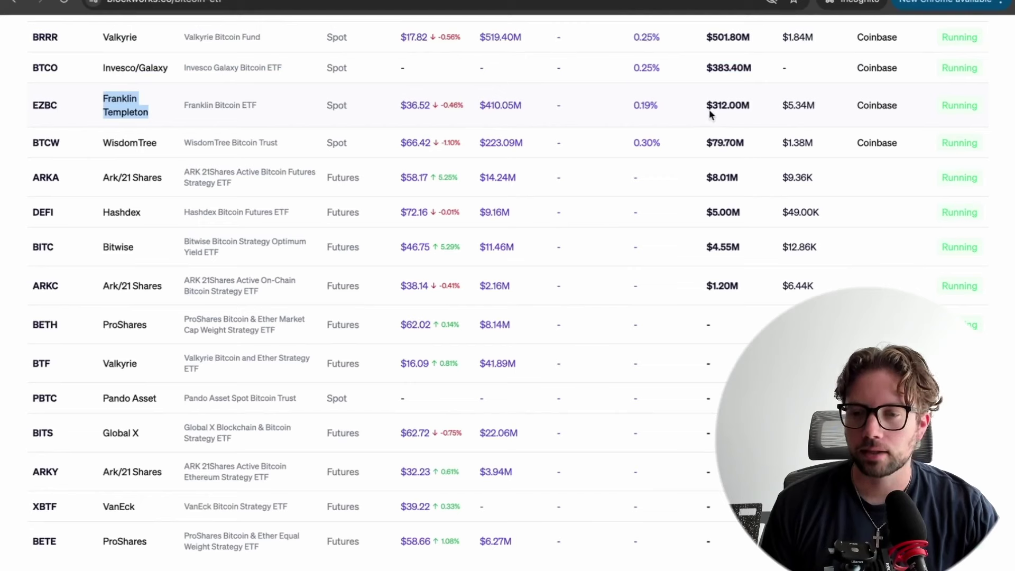
drag(709, 111, 766, 111)
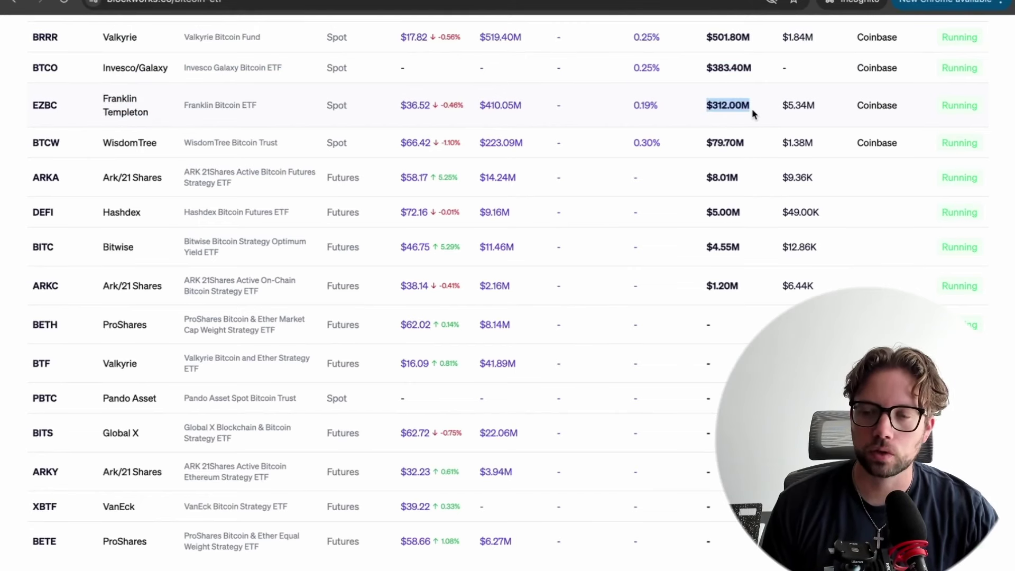
drag(782, 109, 818, 106)
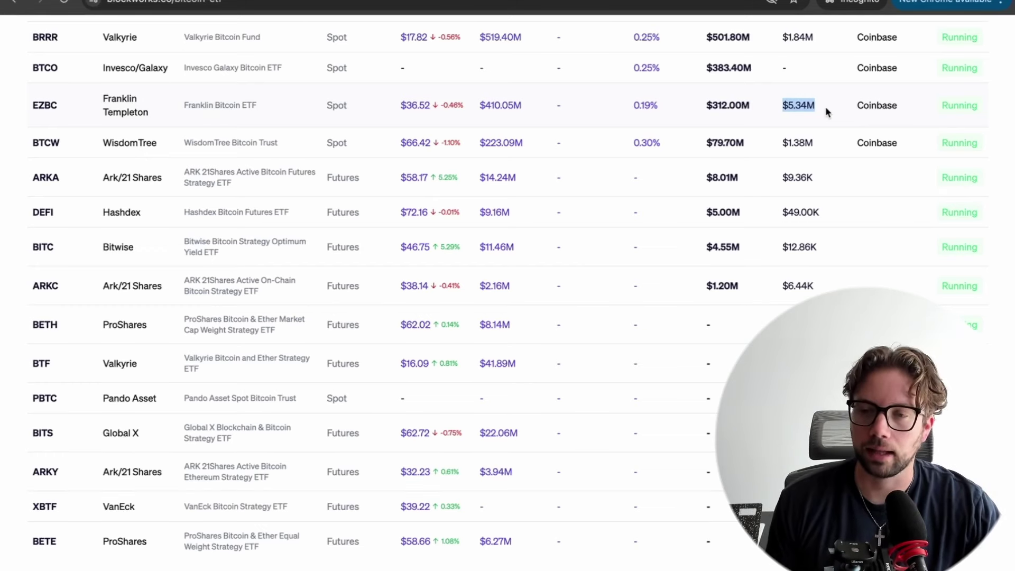
drag(864, 107, 899, 105)
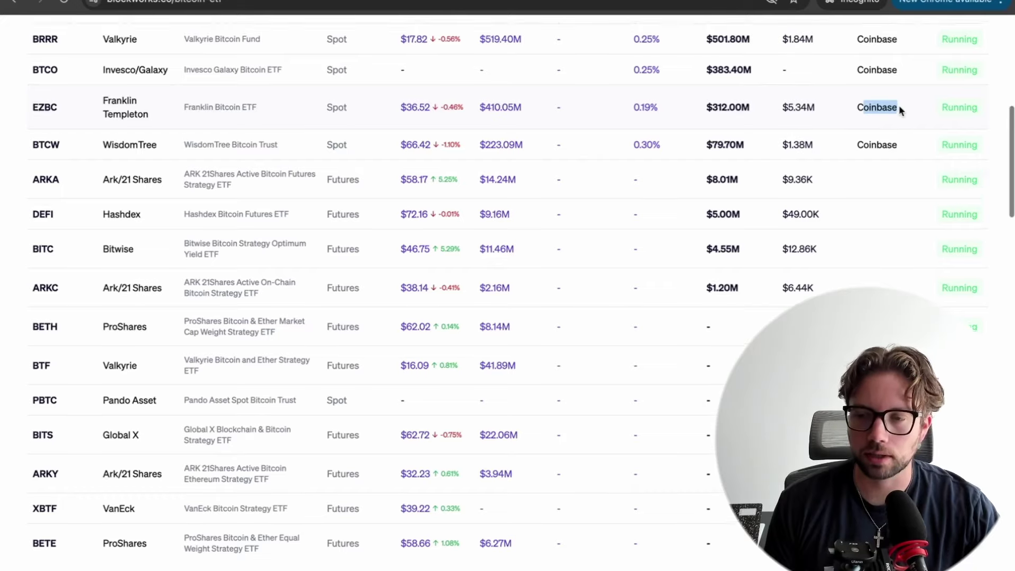
scroll(900, 110, up, 4)
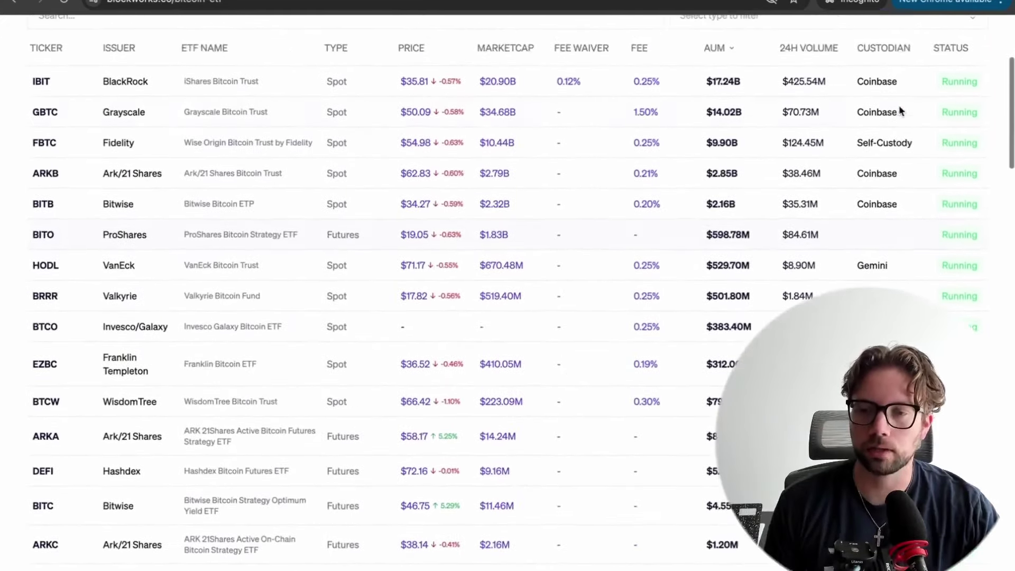
drag(782, 84, 848, 89)
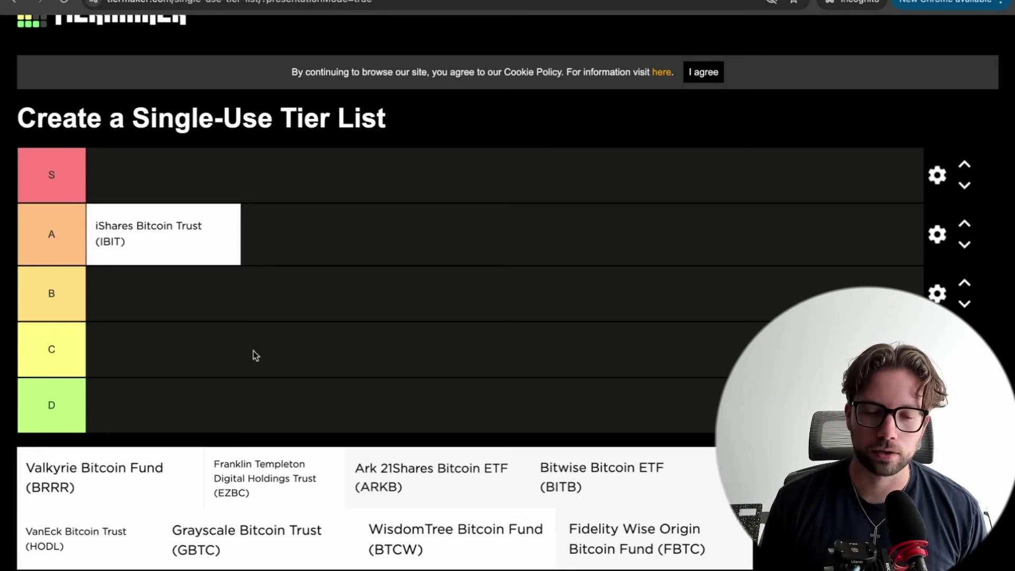
Rank Franklin Templeton Digital Holdings Trust (EZBC) in the C tier
drag(261, 482, 181, 354)
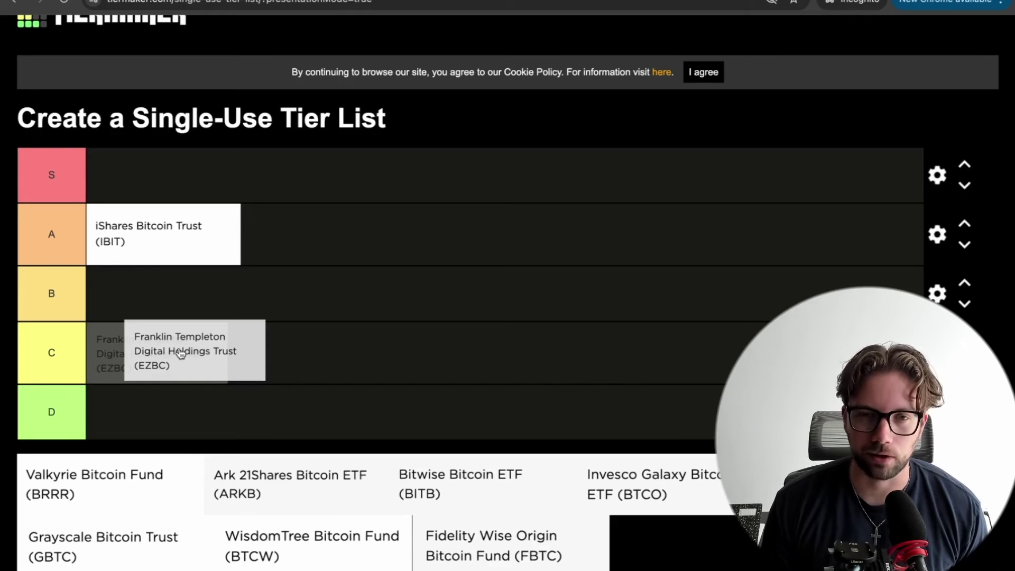
drag(180, 354, 340, 371)
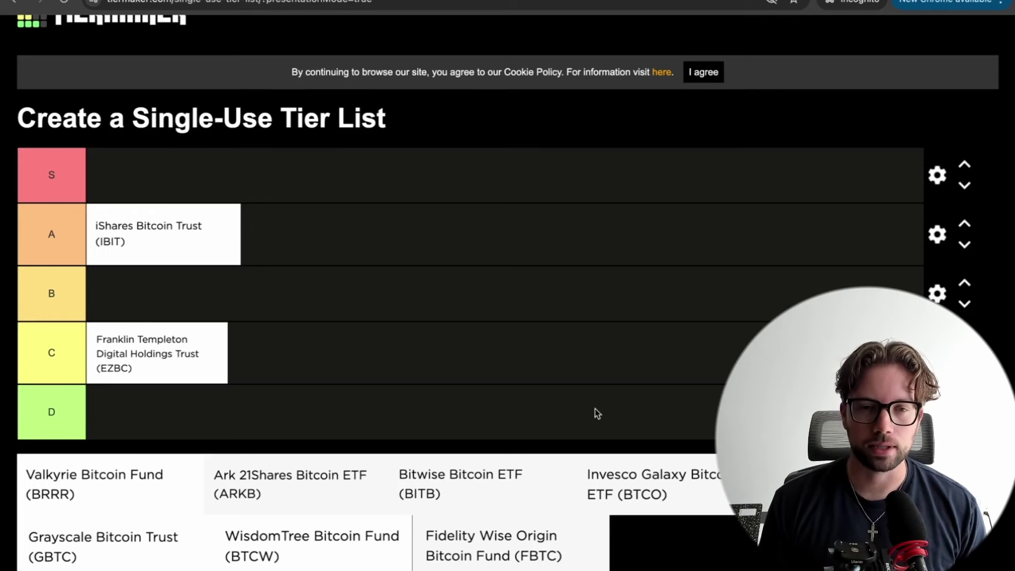
key(ctrl+Tab)
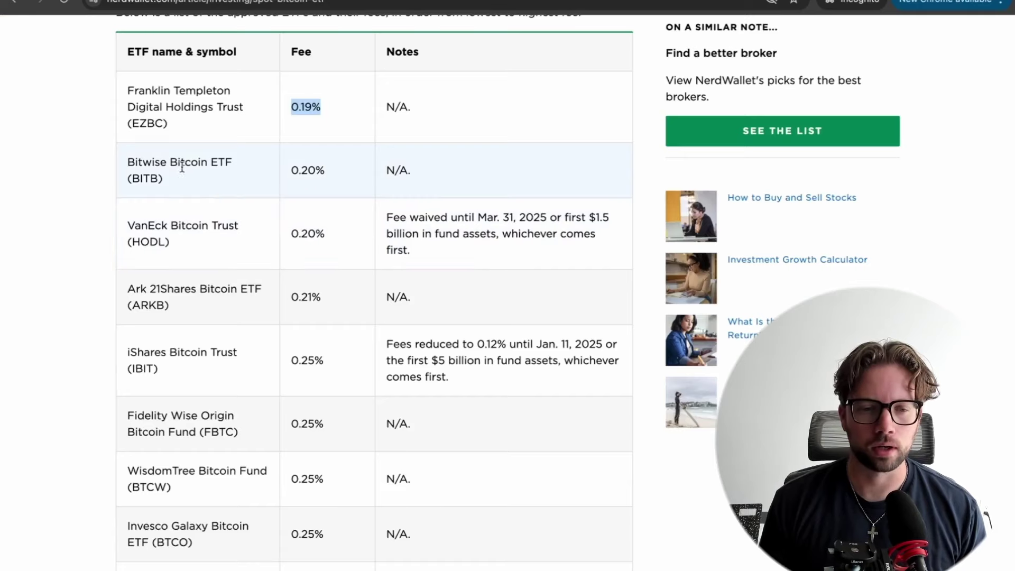
Read down NerdWallet's fee table to Grayscale's 1.50% fee and the sources note
scroll(182, 168, down, 6)
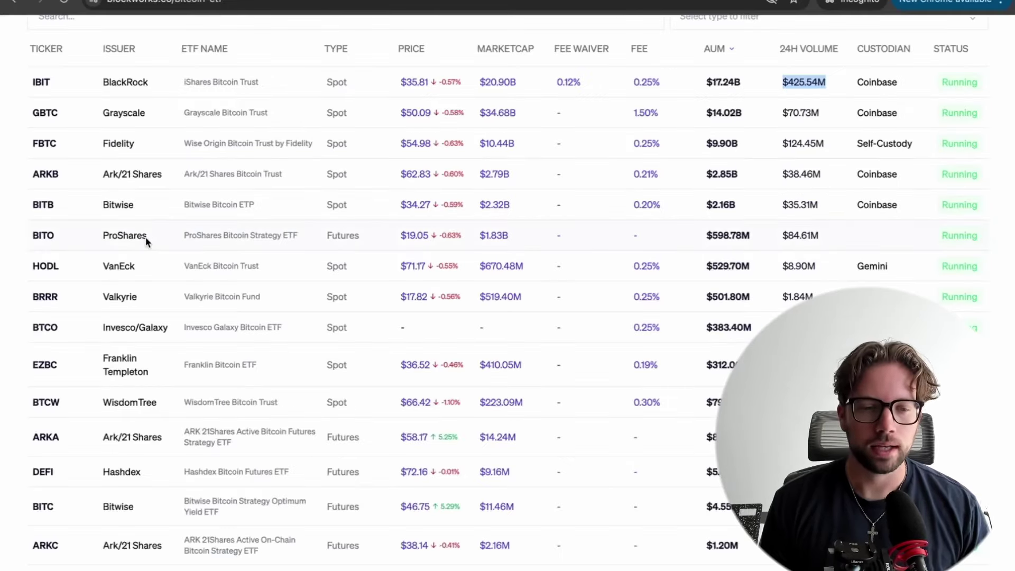
scroll(145, 243, down, 3)
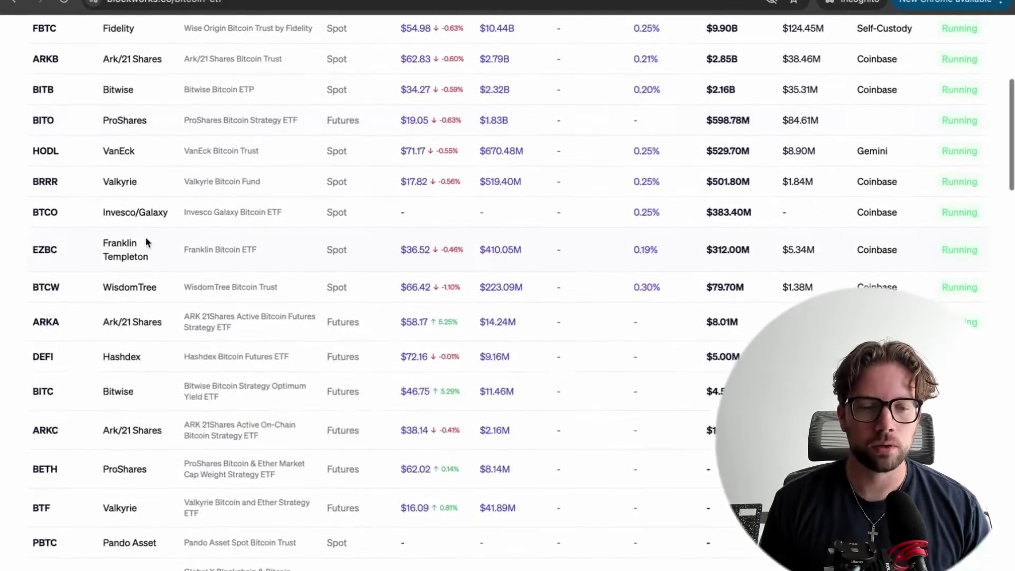
Check the Invesco/Galaxy BTCO row on Blockworks: 0.25% fee, $383.40M AUM, no volume
scroll(146, 241, down, 3)
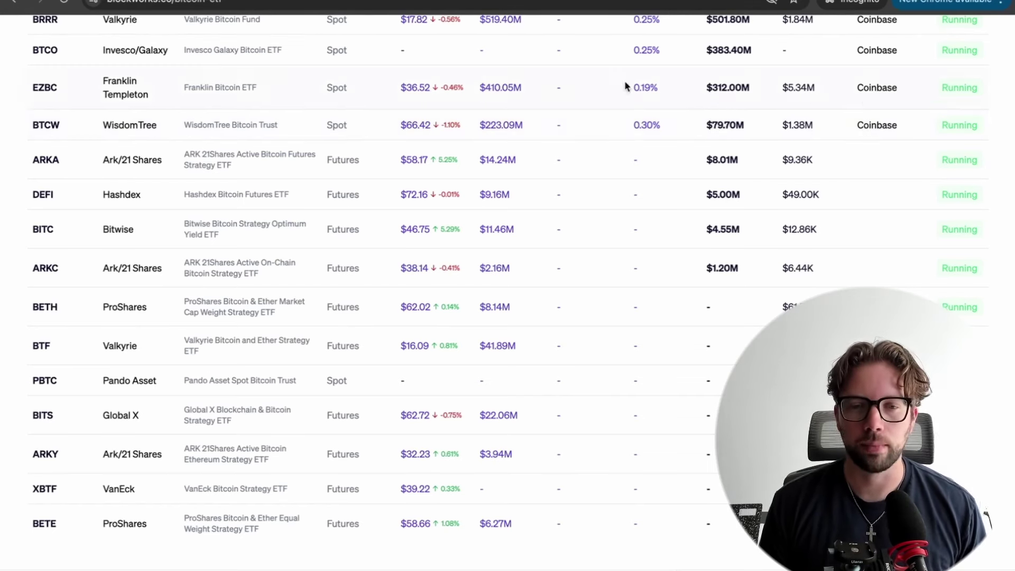
drag(98, 48, 187, 53)
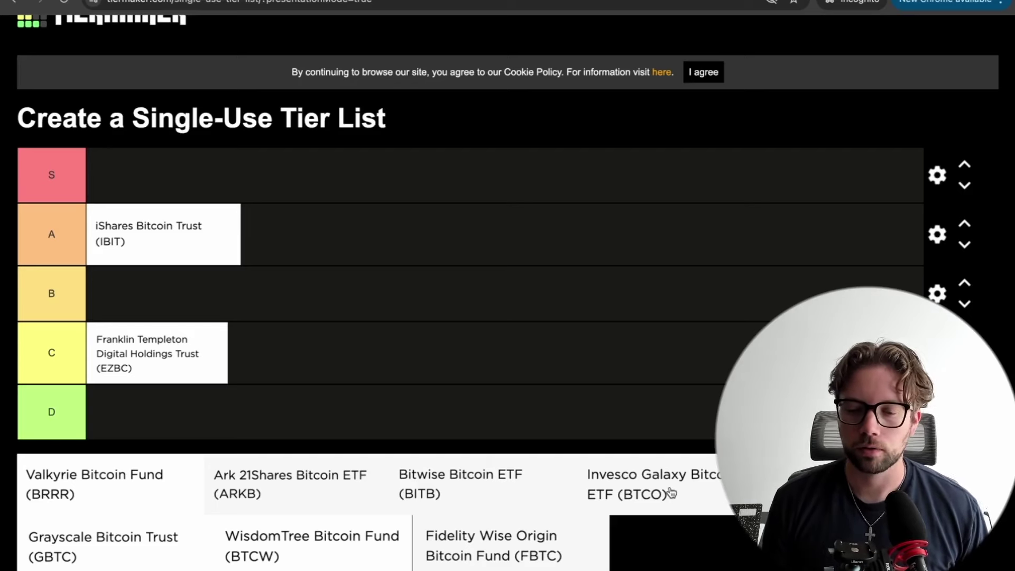
Rank Invesco Galaxy (BTCO) and WisdomTree (BTCW) in the D tier
drag(671, 493, 453, 430)
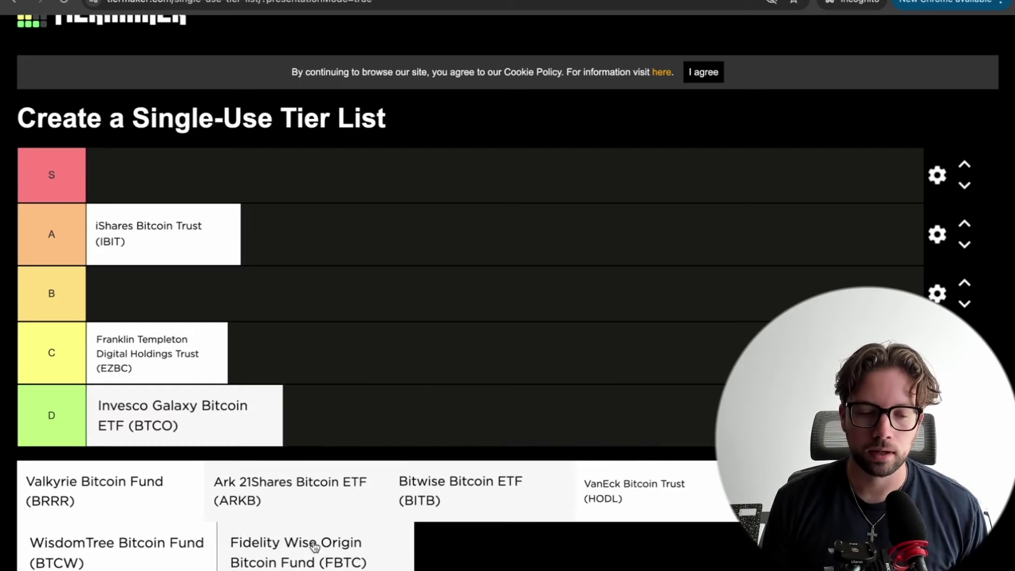
drag(155, 551, 451, 421)
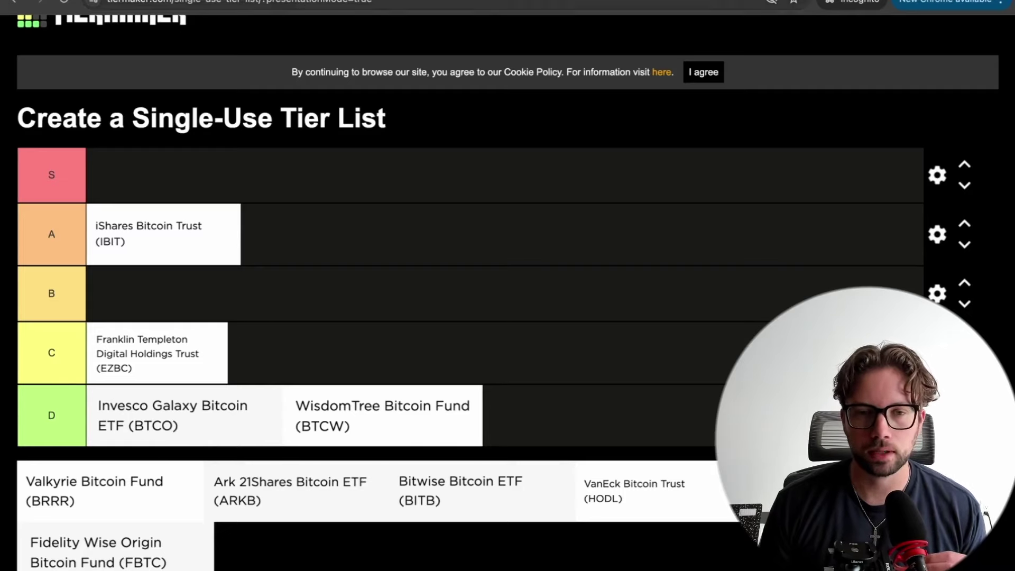
key(ctrl+Tab)
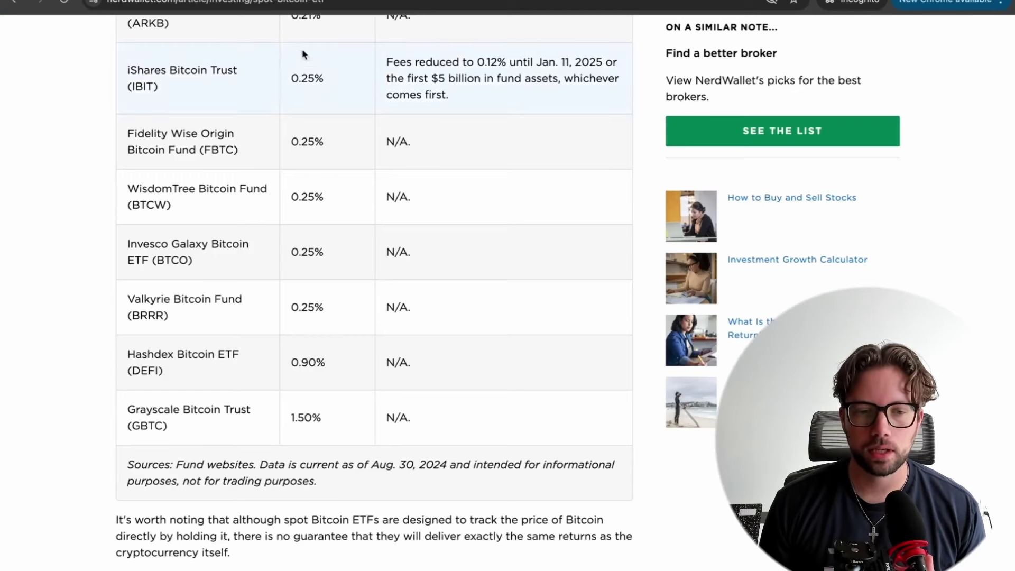
Highlight Valkyrie BRRR's 0.25% fee in NerdWallet, then bring up the Blockworks tracker
drag(330, 311, 276, 312)
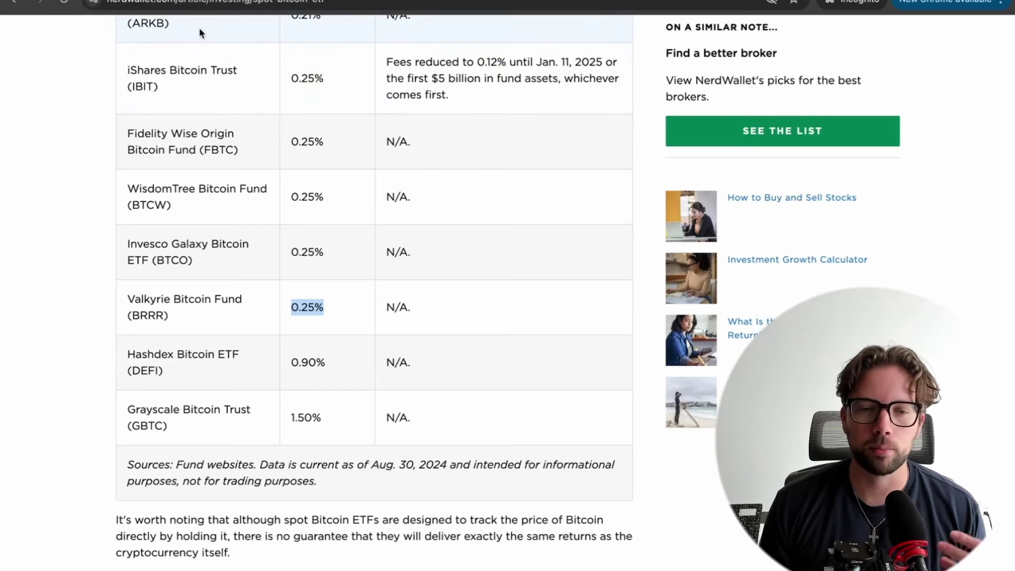
click(190, 1)
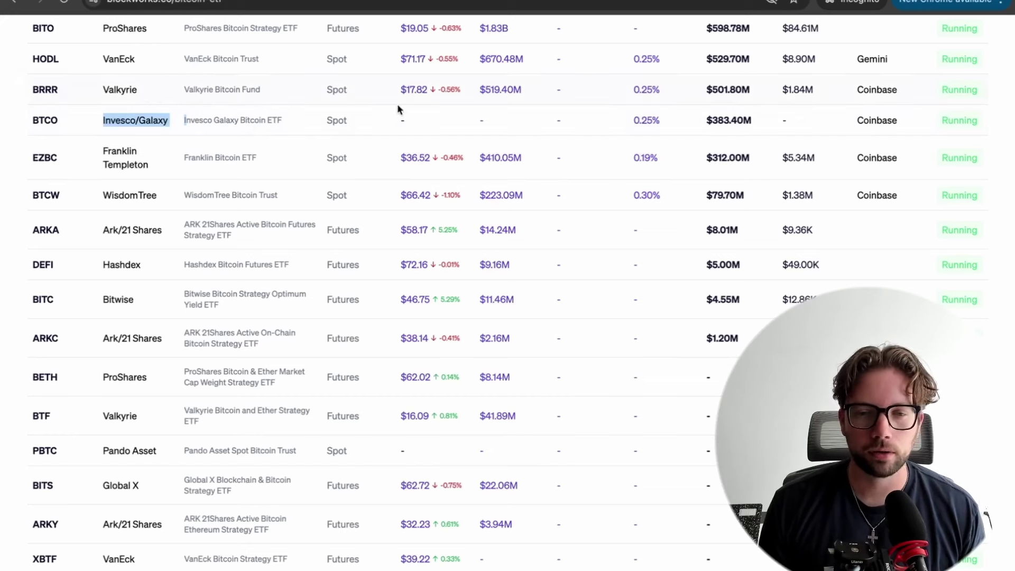
Highlight BRRR's $501.80M AUM, $1.84M 24h volume and Coinbase custodian in Blockworks
drag(705, 95, 768, 99)
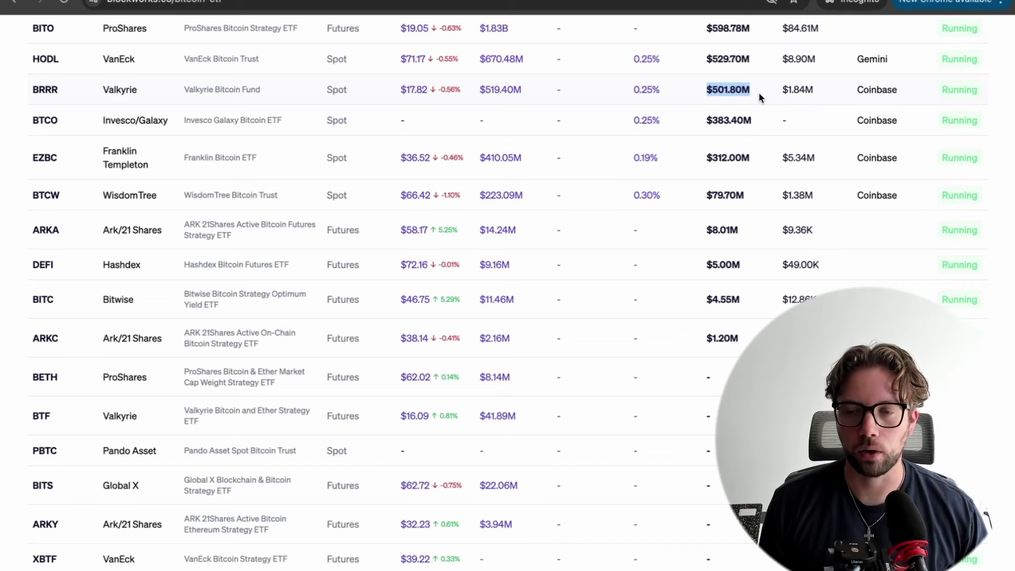
drag(814, 93, 769, 94)
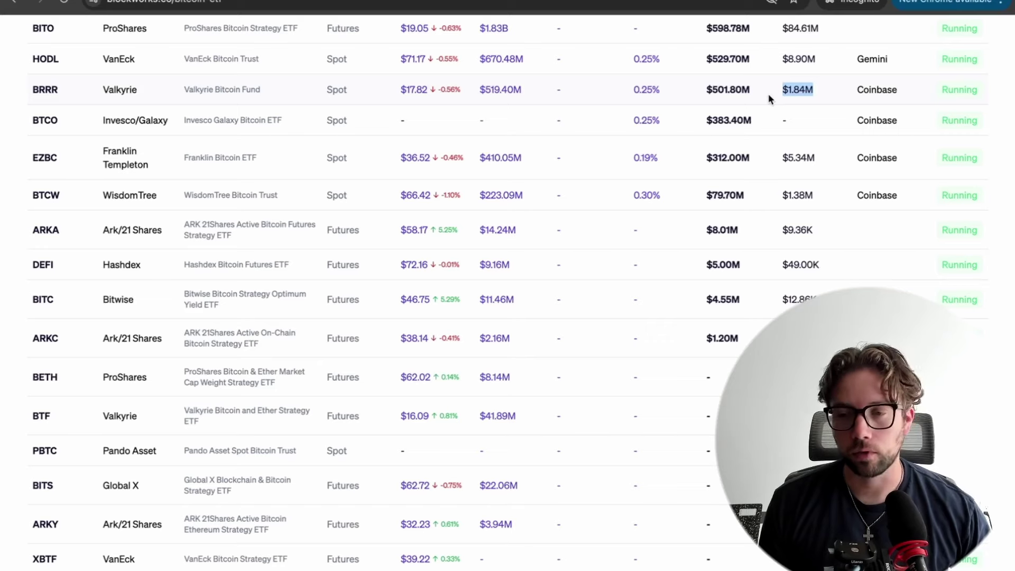
double_click(879, 91)
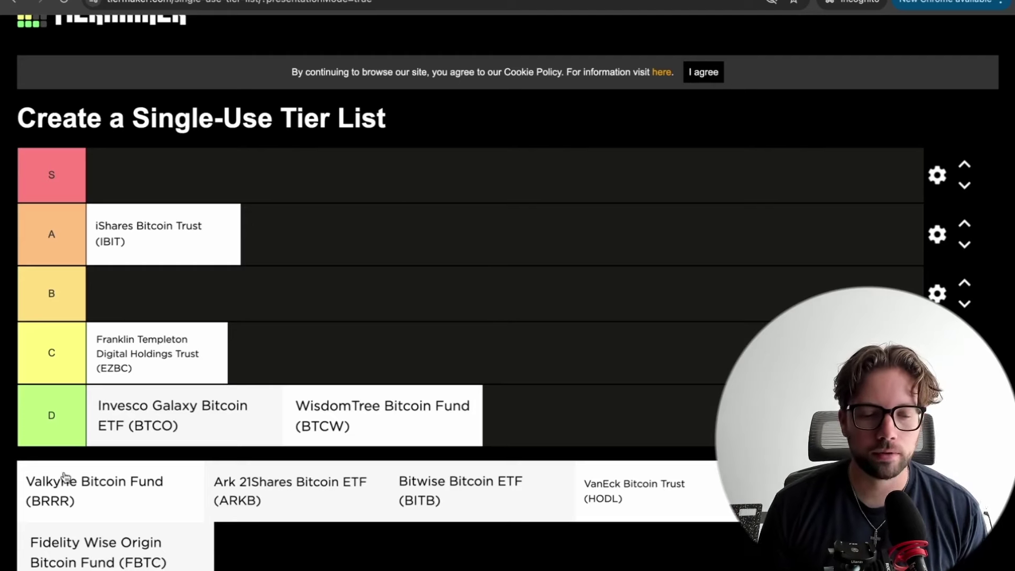
Rank Valkyrie BRRR in tier C next to Franklin Templeton's EZBC
drag(66, 479, 287, 358)
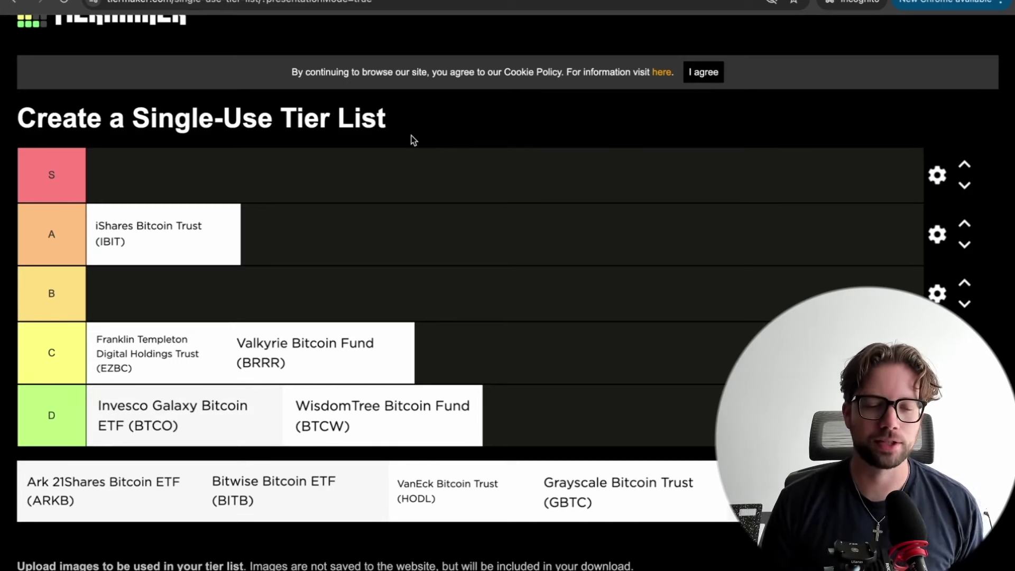
mouse_move(112, 479)
mouse_down()
mouse_move(122, 459)
mouse_move(129, 489)
mouse_move(108, 482)
mouse_up()
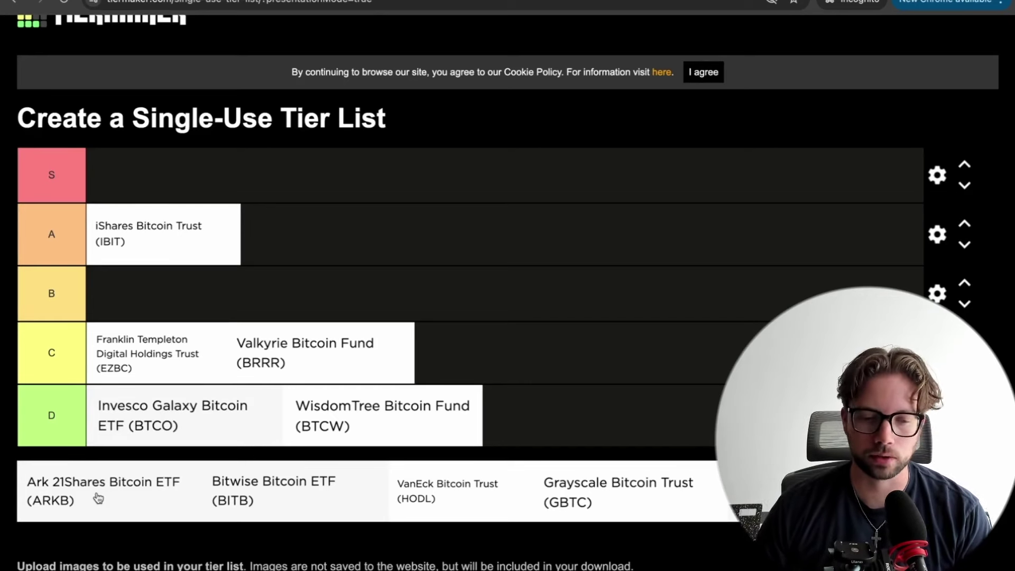
Check ARKB's 0.21% fee in NerdWallet's table, then return to the Blockworks tracker
click(238, 1)
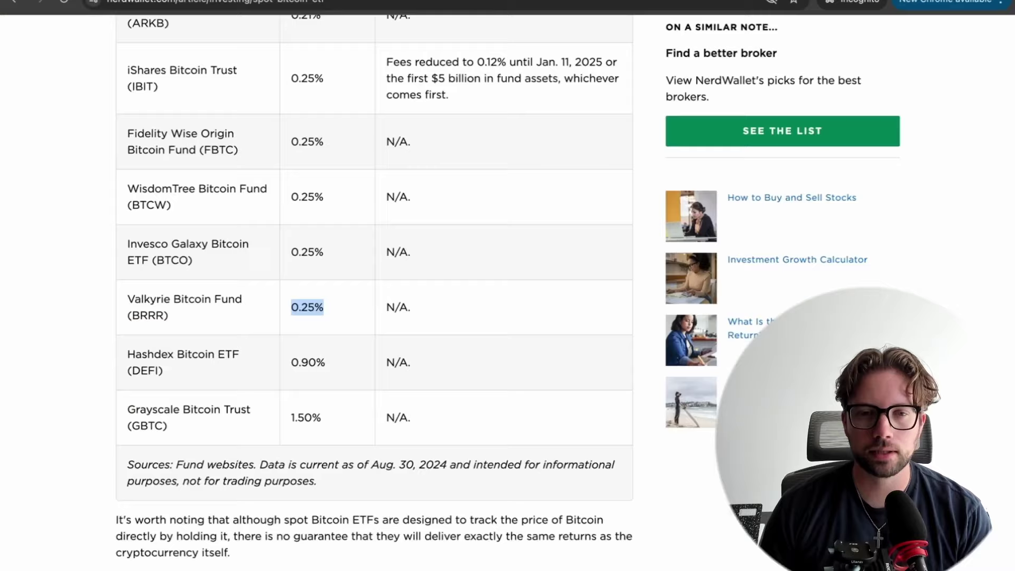
scroll(277, 243, up, 5)
drag(290, 256, 331, 256)
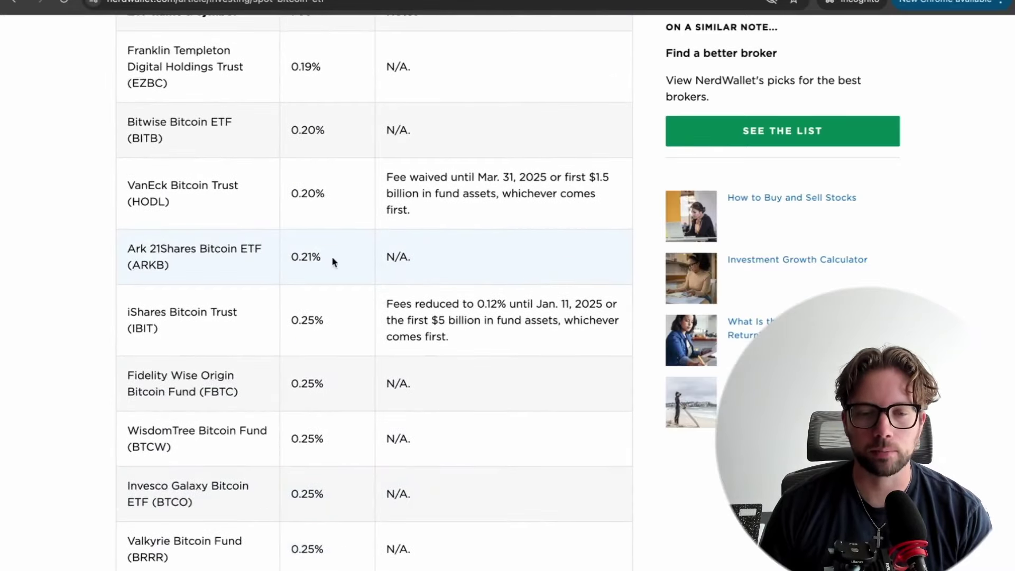
click(339, 263)
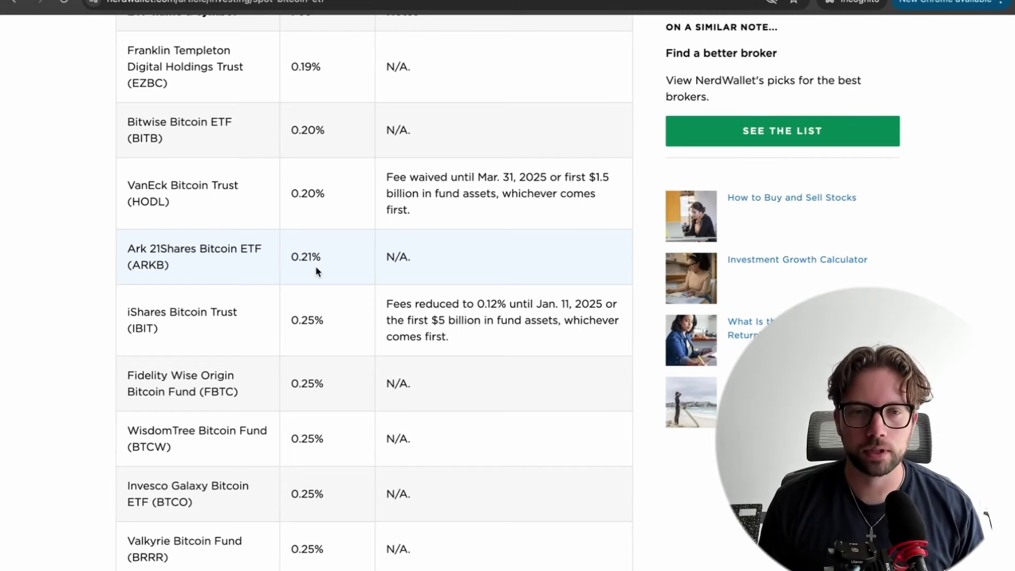
key(ctrl+Tab)
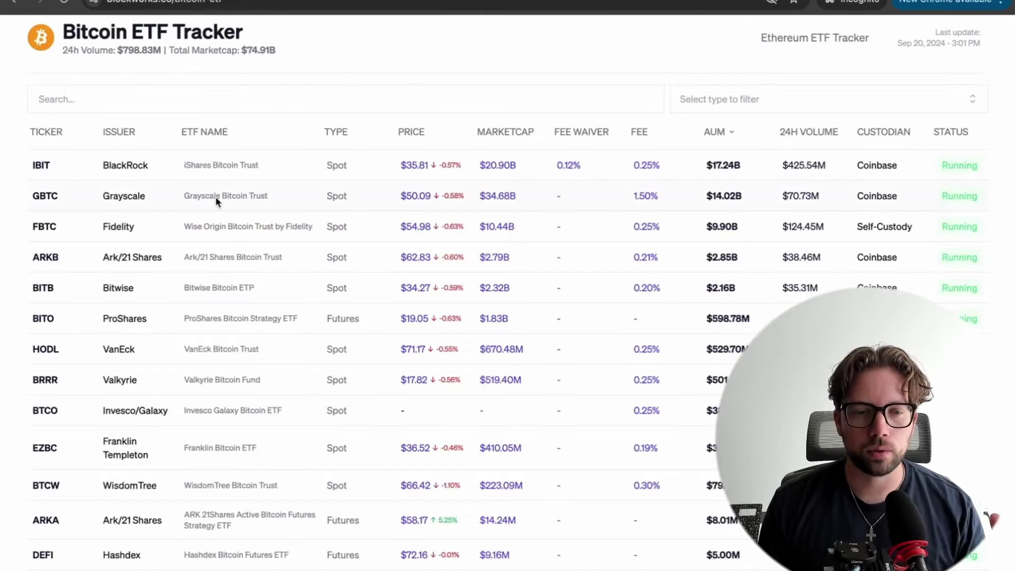
Check ARKB's issuer, $38.46M daily volume and Coinbase custodian in Blockworks, then return to TierMaker
scroll(214, 196, down, 3)
drag(104, 181, 157, 185)
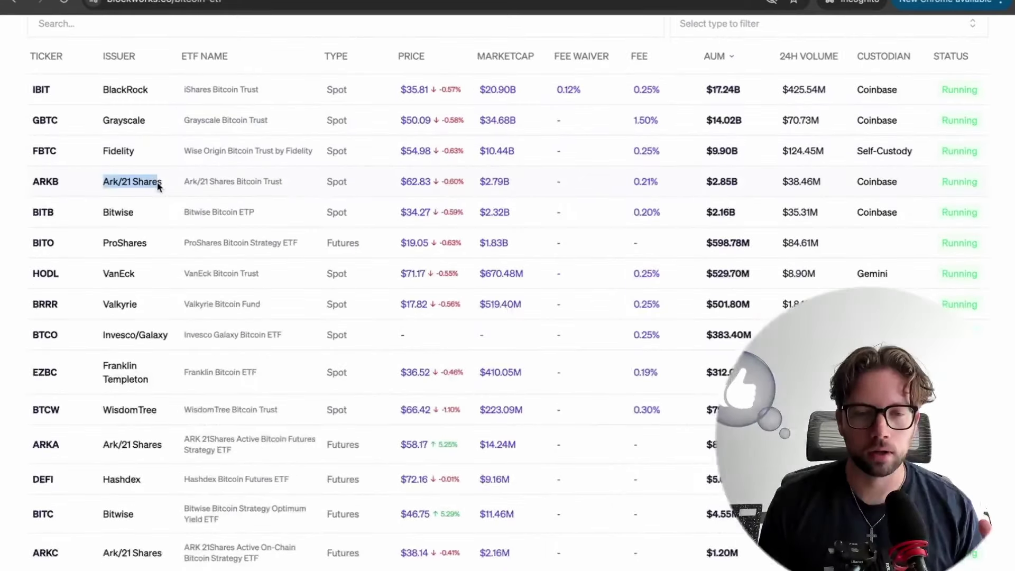
scroll(158, 185, down, 2)
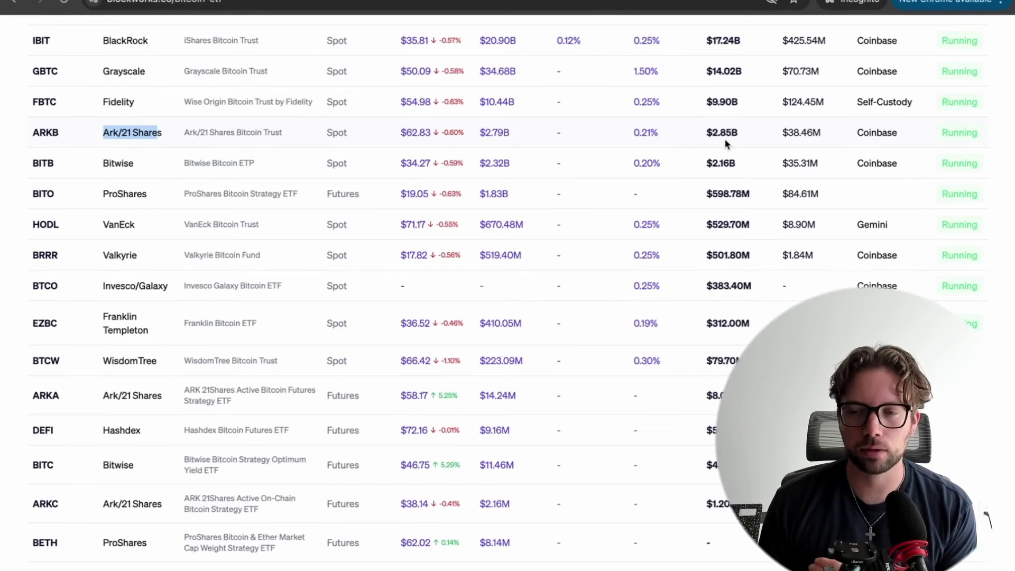
drag(788, 133, 838, 133)
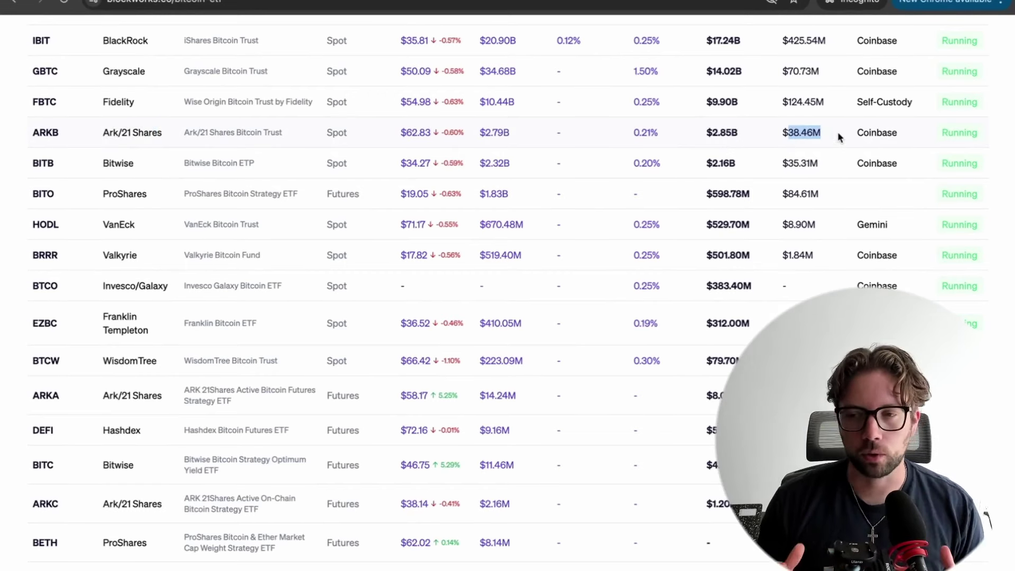
double_click(859, 132)
click(859, 134)
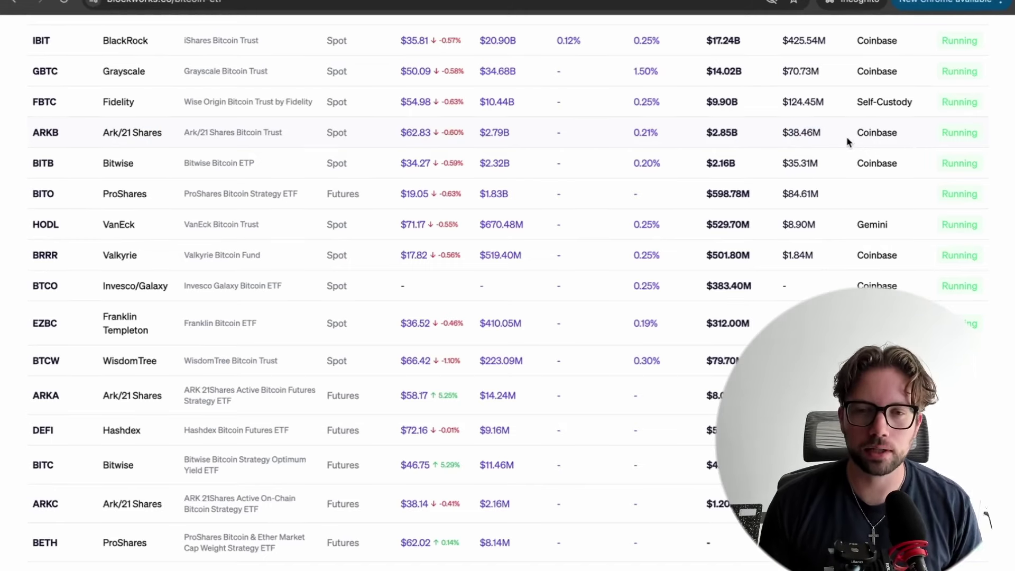
key(ctrl+Tab)
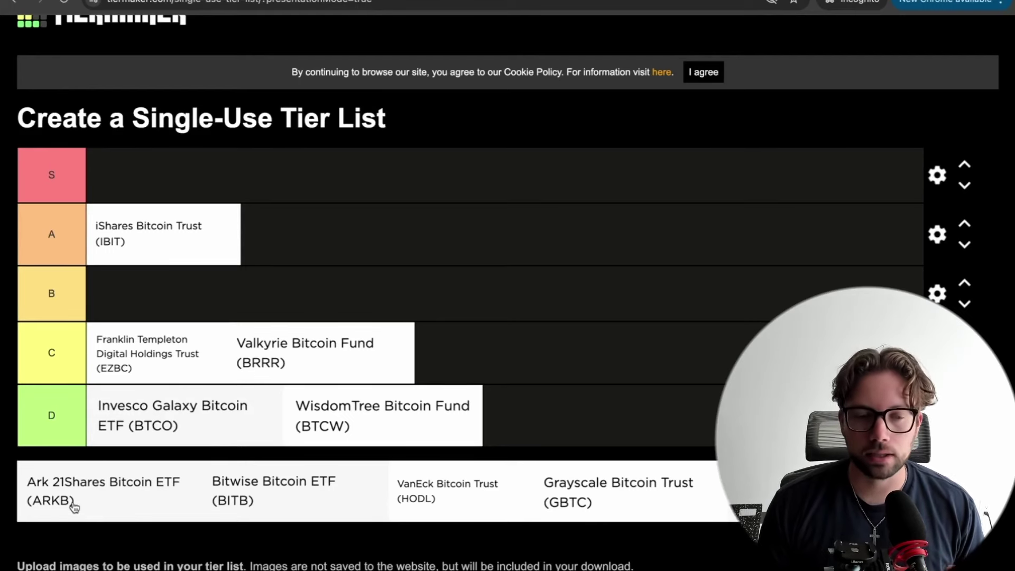
Place ARKB in tier B, leave VanEck HODL unranked, and return to Blockworks
drag(73, 507, 149, 312)
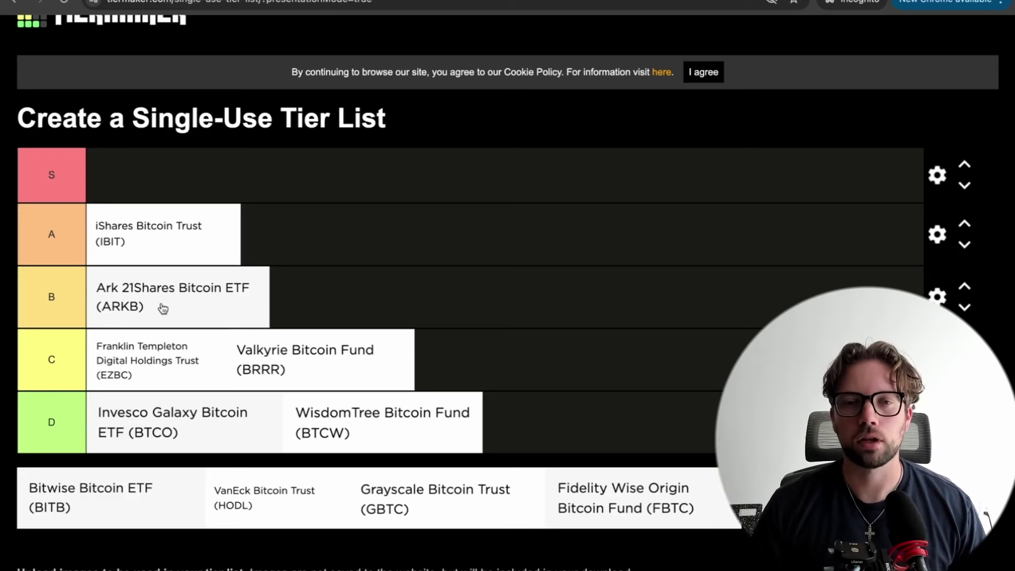
mouse_move(294, 509)
mouse_down()
mouse_move(284, 512)
mouse_move(297, 507)
mouse_up()
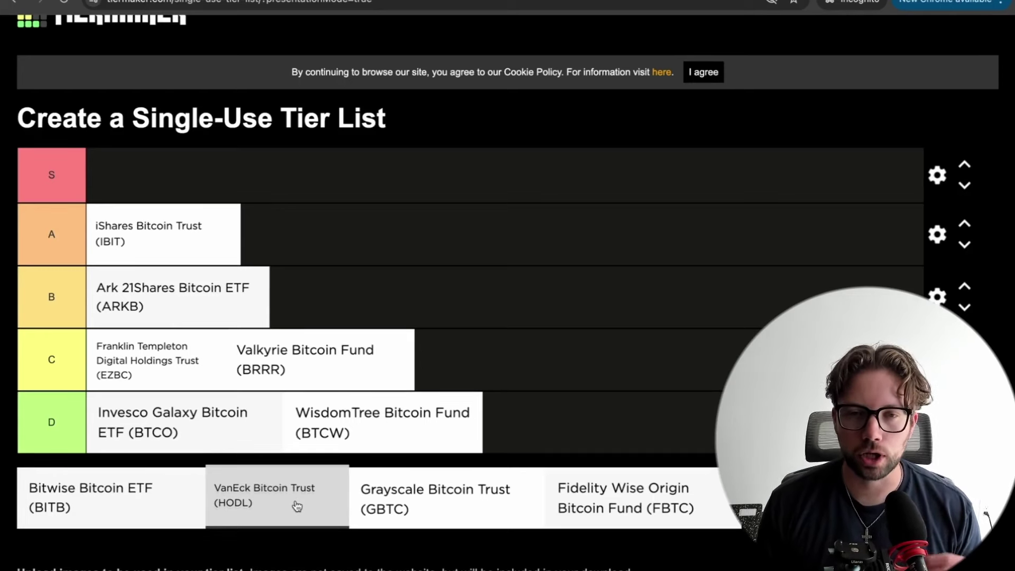
drag(297, 506, 297, 506)
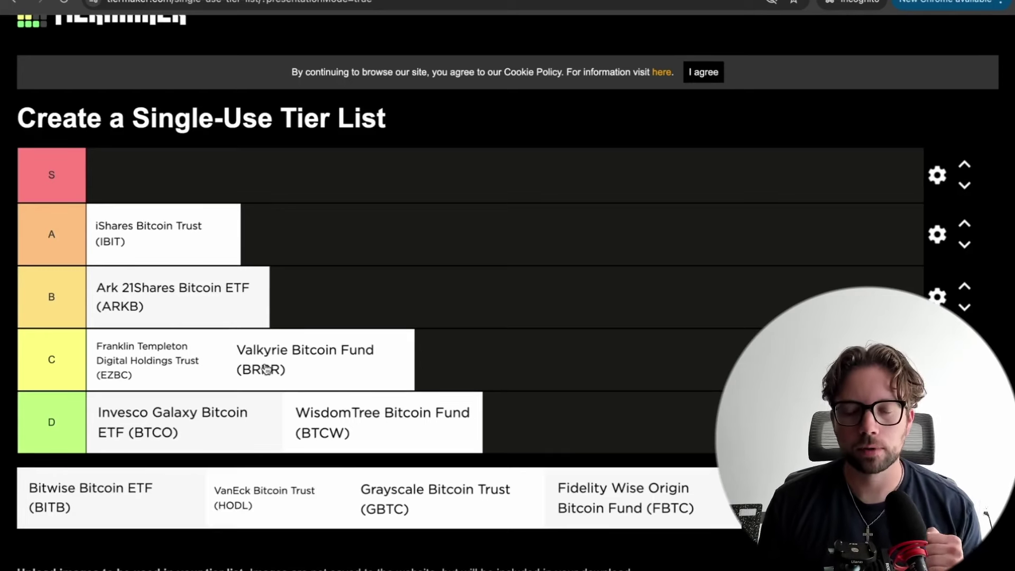
click(180, 1)
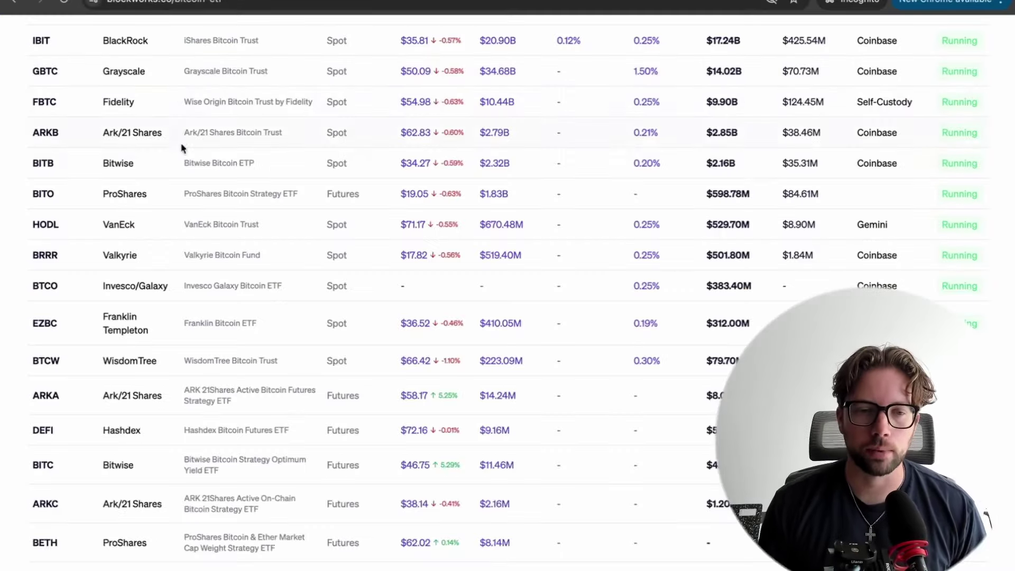
Review VanEck HODL's 0.25% fee and Gemini custody in Blockworks, then go to NerdWallet
scroll(185, 161, down, 3)
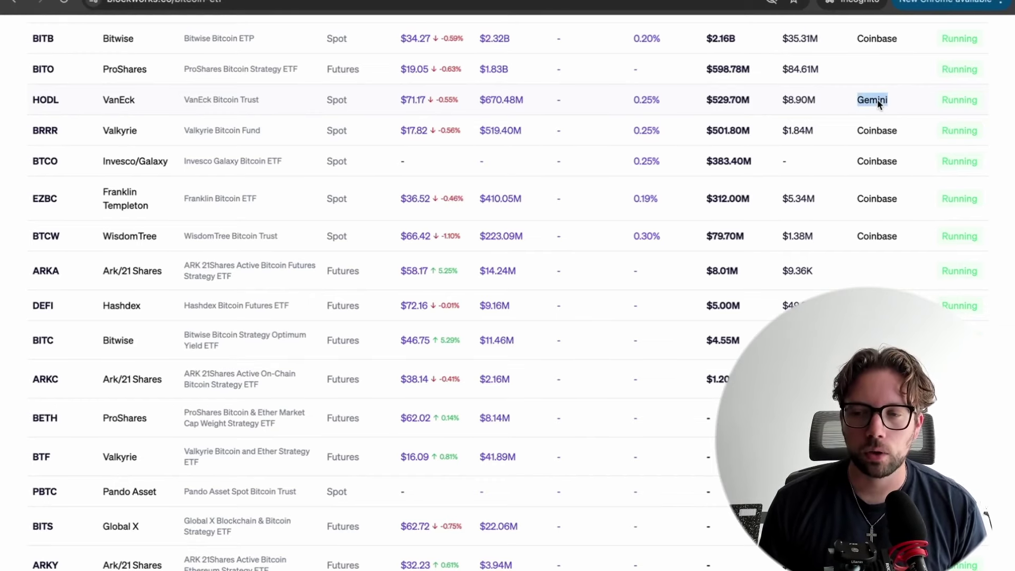
click(902, 98)
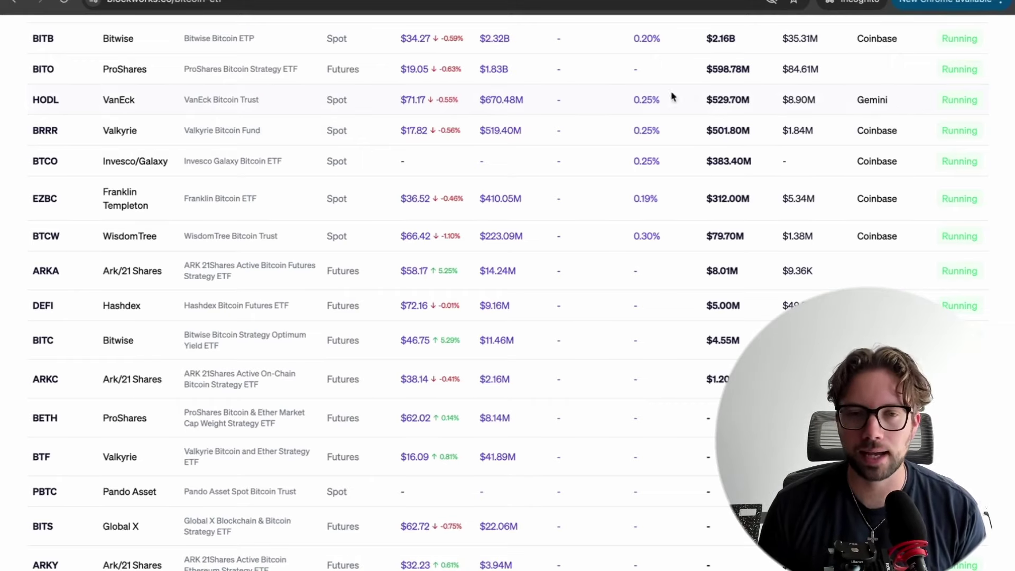
key(ctrl+Tab)
Scan NerdWallet's fee table, noting HODL's 0.20% fee waived until Mar. 31, 2025
scroll(312, 152, up, 4)
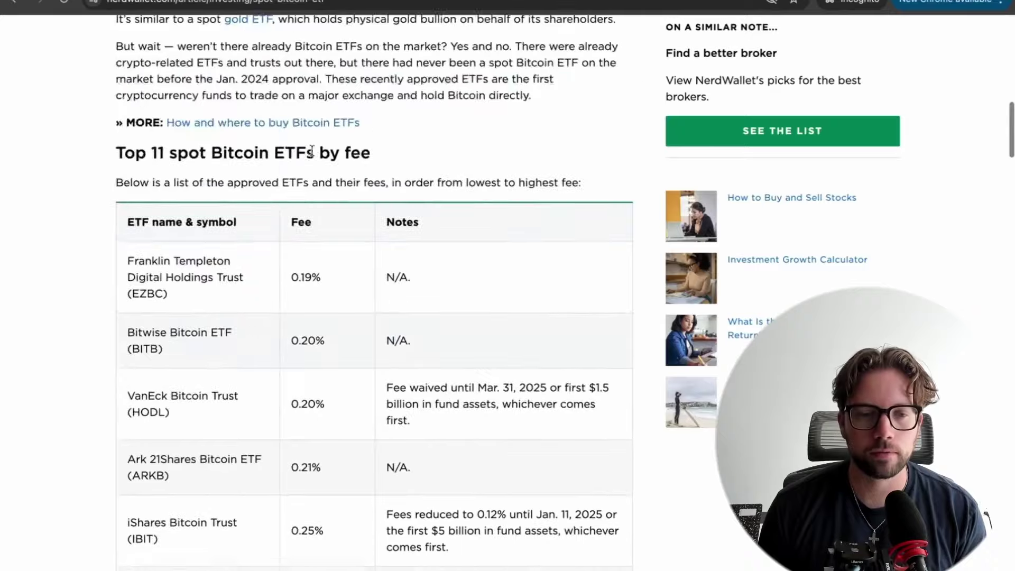
scroll(312, 152, down, 4)
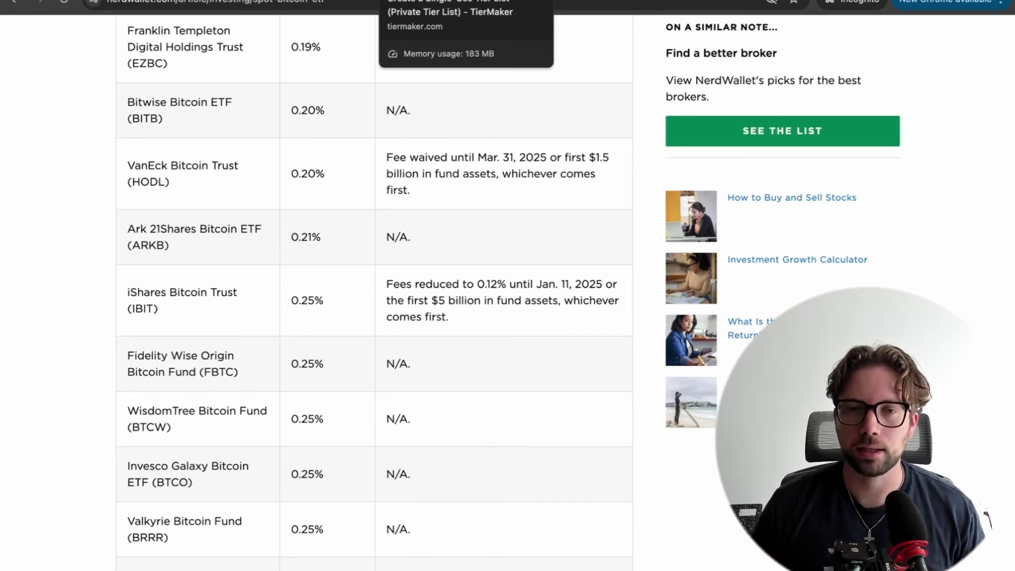
key(ctrl+Tab)
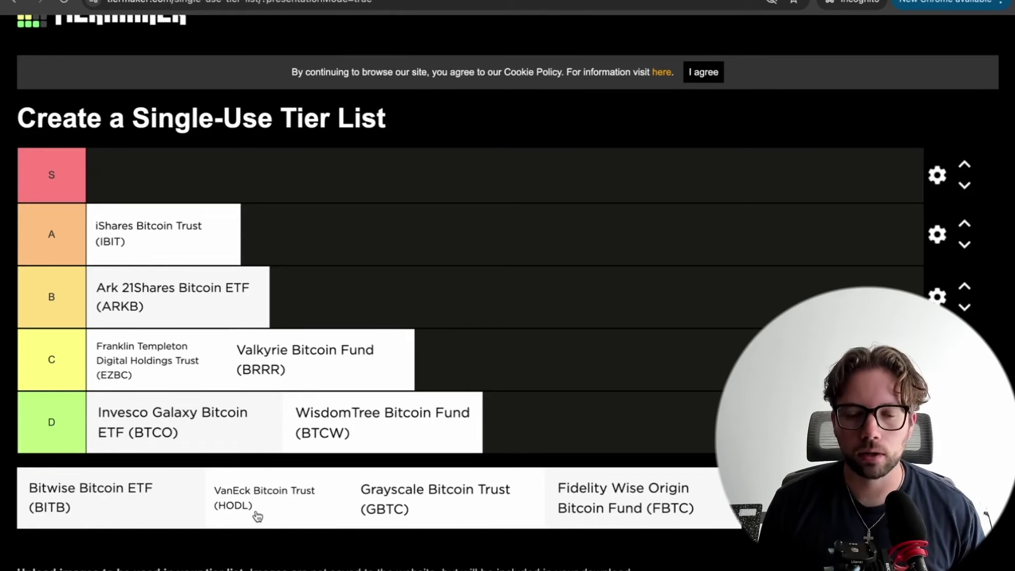
Drop VanEck HODL into tier B beside ARKB, then bring up NerdWallet's fee table
drag(258, 515, 350, 319)
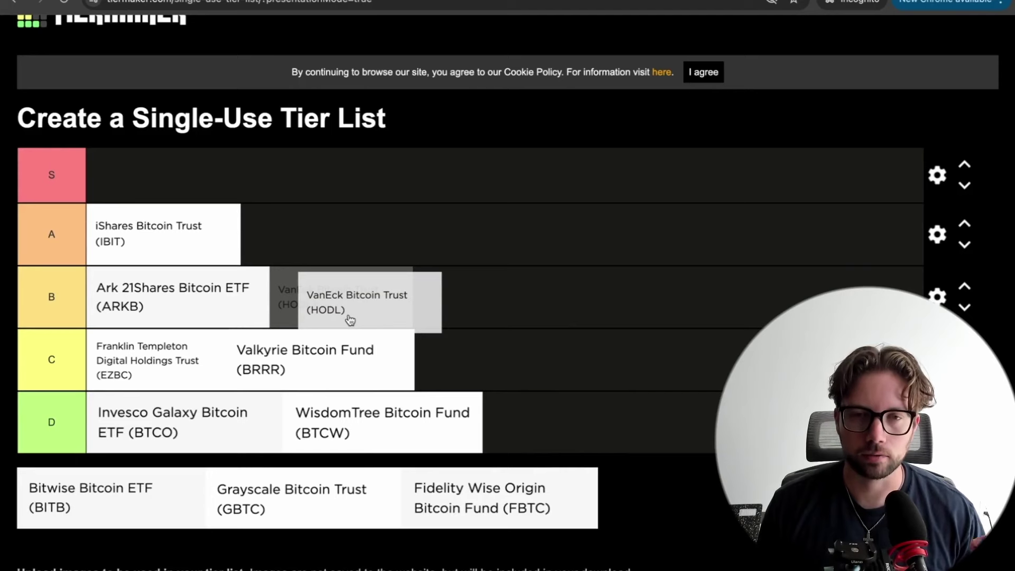
drag(350, 320, 348, 320)
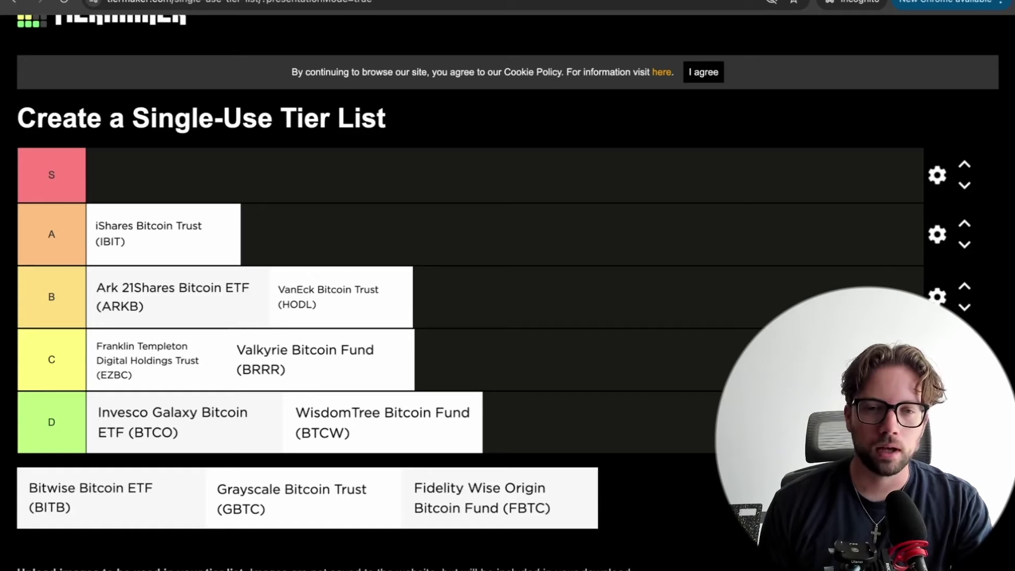
key(ctrl+Tab)
scroll(291, 171, up, 1)
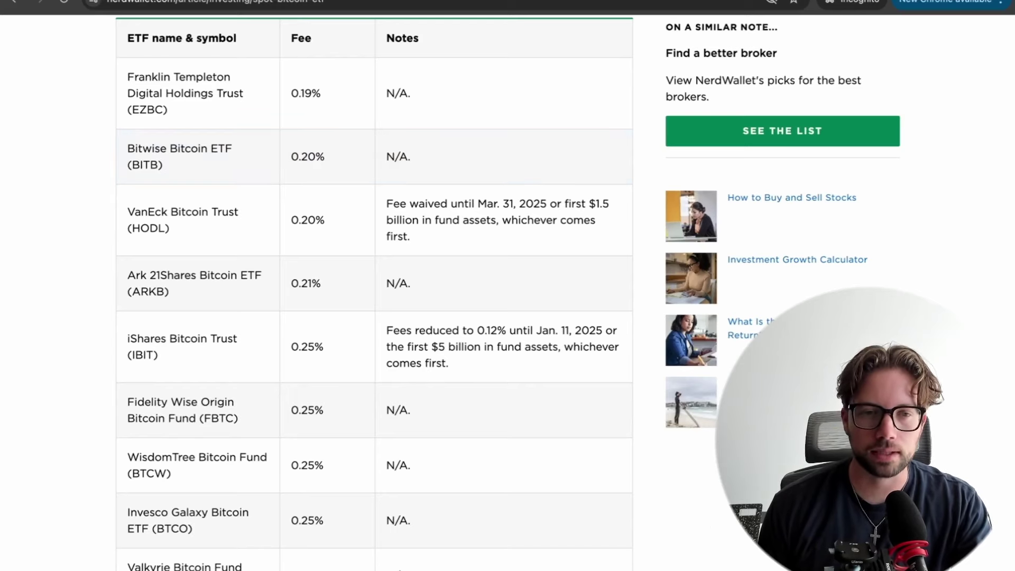
key(ctrl+Tab)
scroll(177, 145, up, 1)
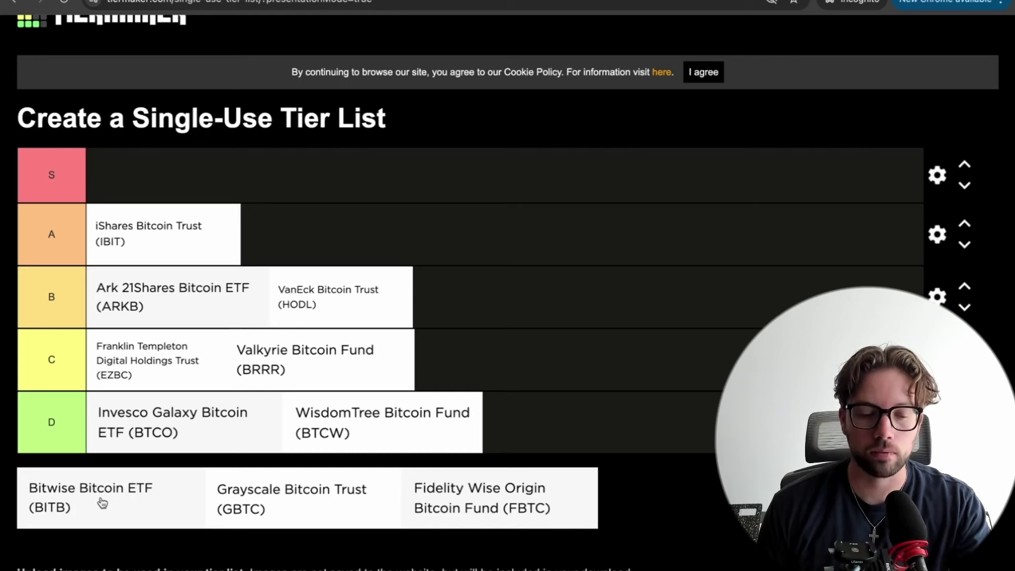
Add Bitwise BITB to tier B after VanEck, briefly picking up the Grayscale card
drag(102, 502, 535, 297)
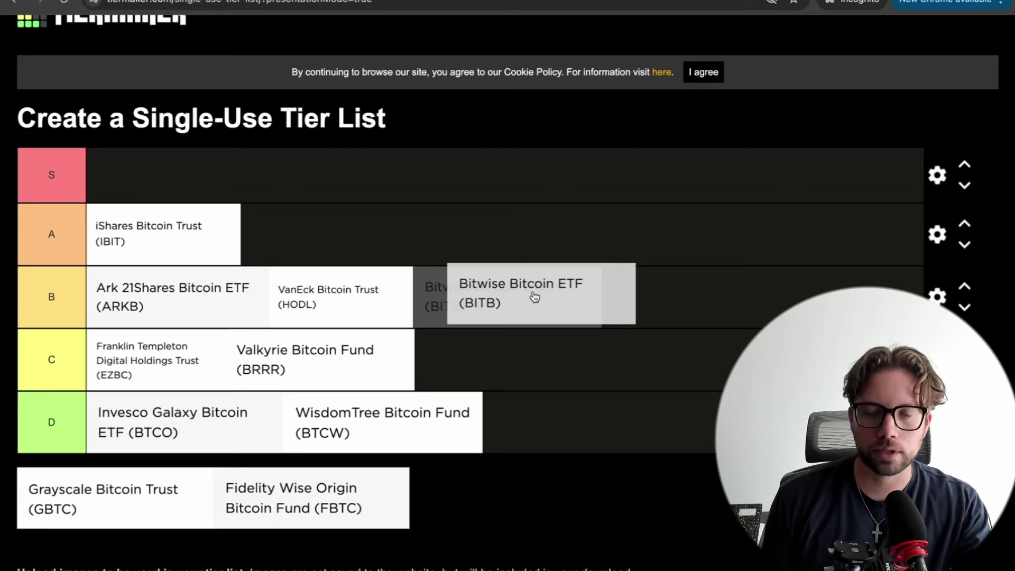
drag(535, 297, 535, 297)
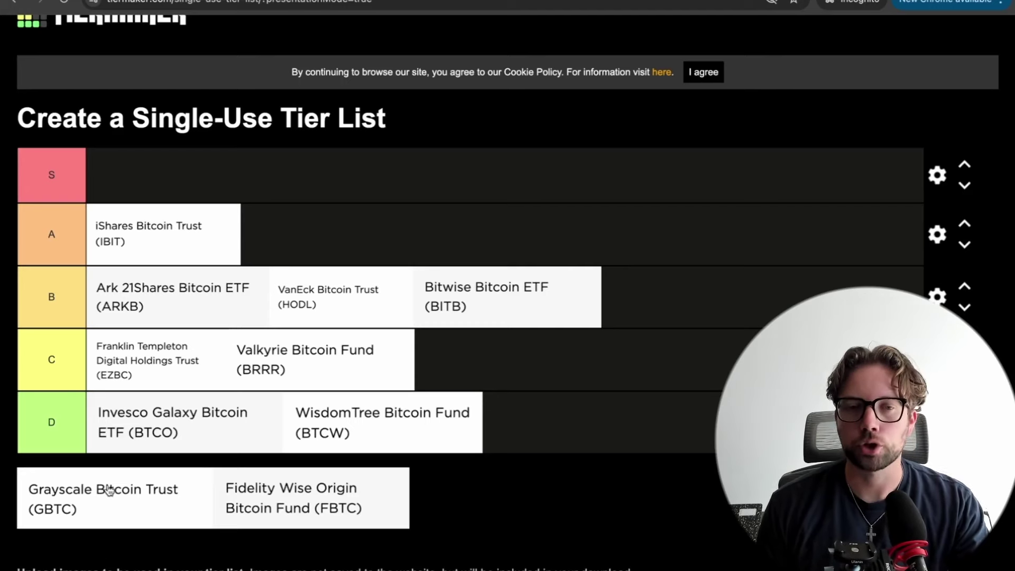
drag(108, 489, 105, 491)
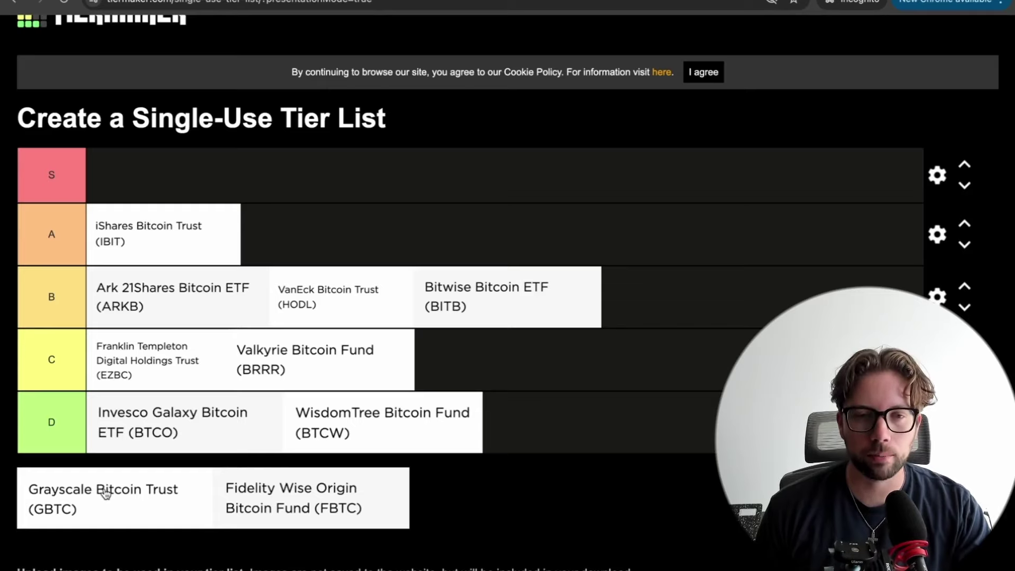
click(293, 2)
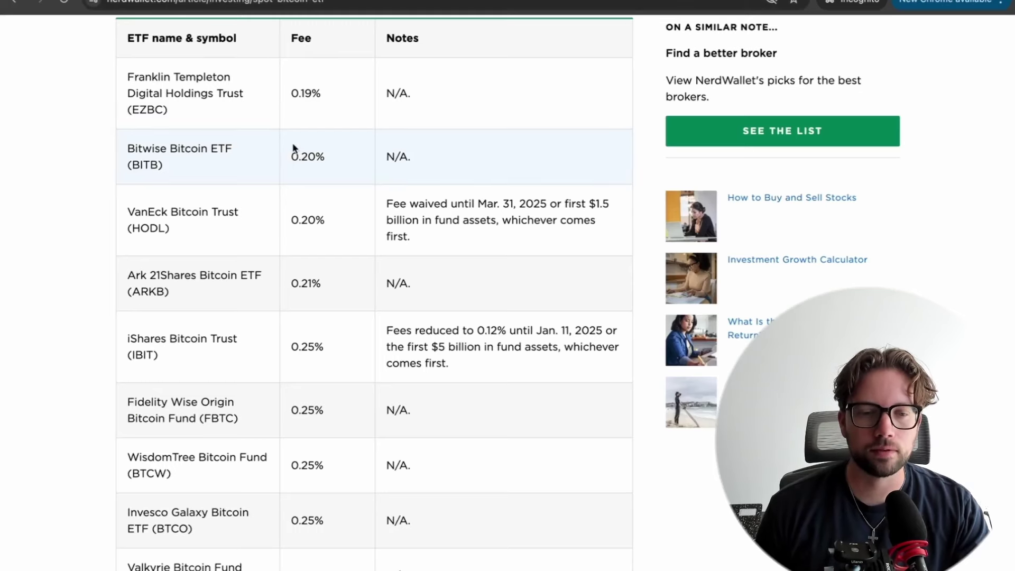
Verify Grayscale's 1.50% fee at the bottom of NerdWallet's ETF fee table, then return to Blockworks
scroll(291, 150, down, 4)
scroll(294, 159, down, 3)
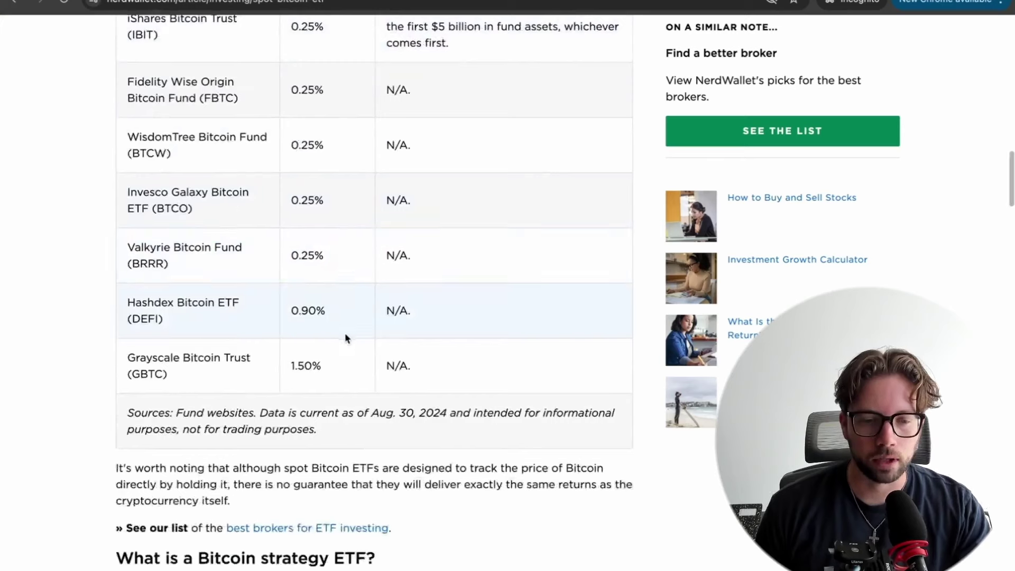
drag(334, 366, 289, 366)
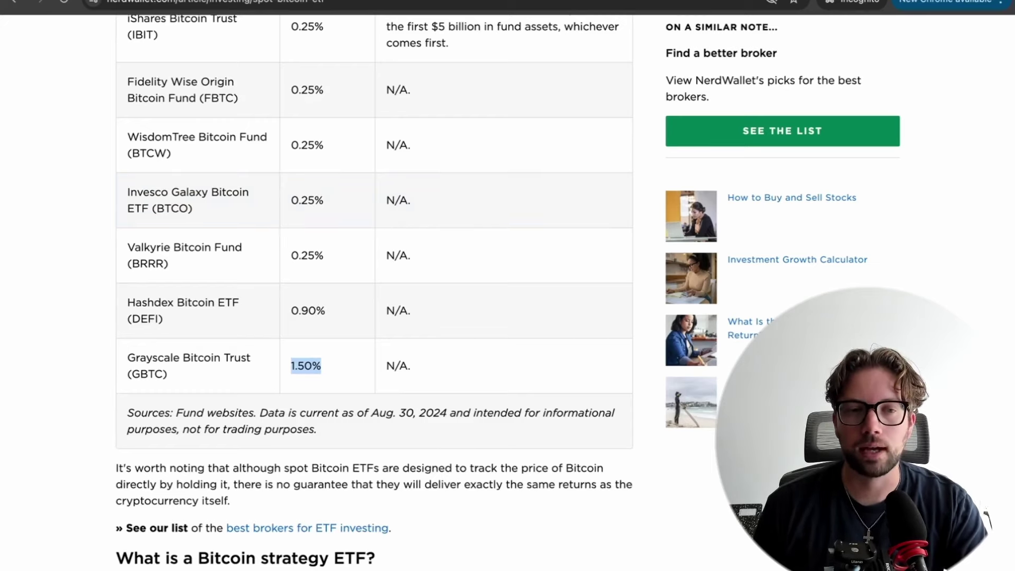
click(84, 2)
Check Grayscale GBTC's $14.02B AUM and $70.73M 24H volume in the Blockworks table
scroll(190, 84, up, 2)
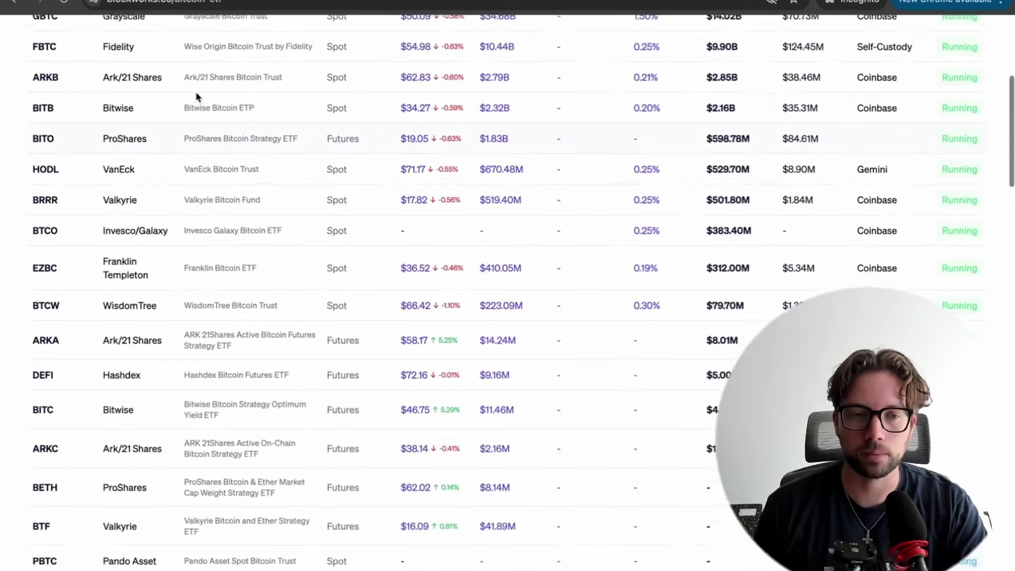
scroll(196, 97, up, 2)
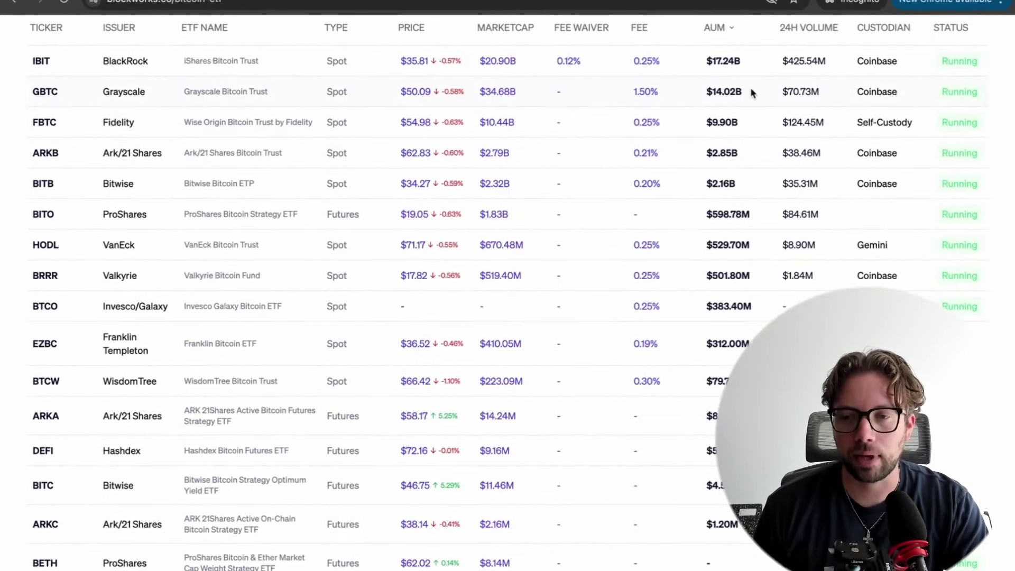
drag(751, 88, 696, 97)
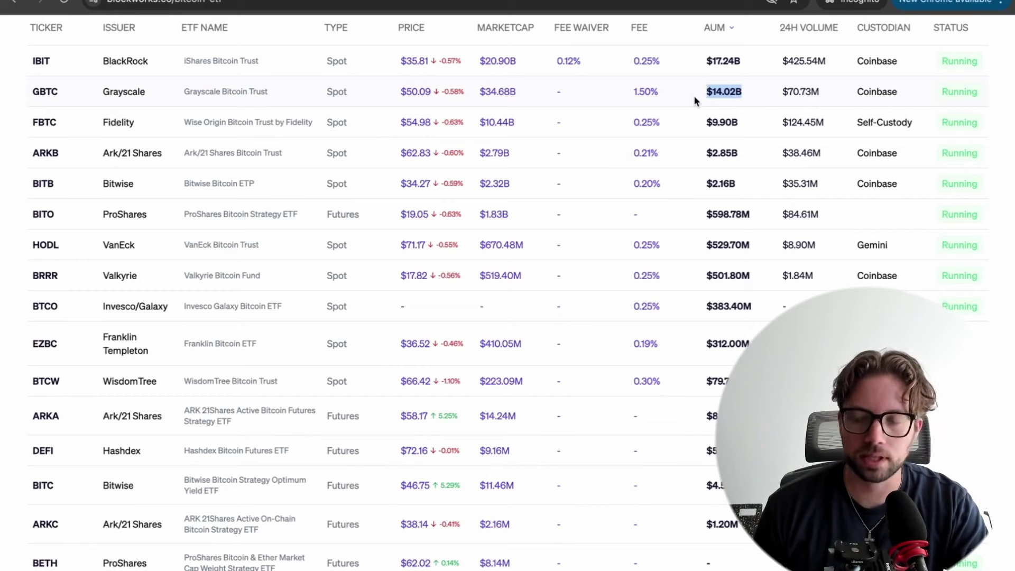
double_click(802, 94)
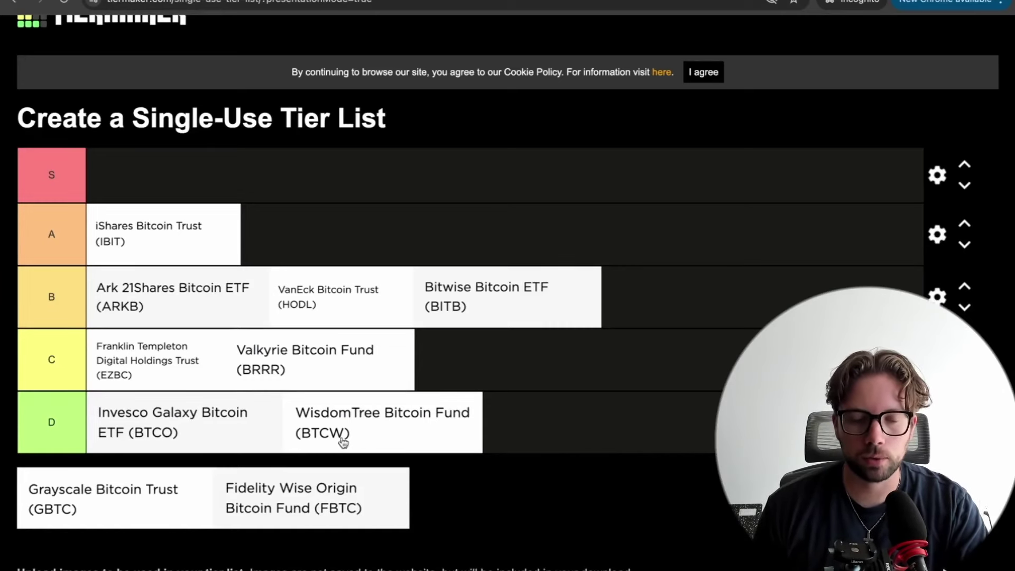
Put Grayscale Bitcoin Trust in tier C and Fidelity Wise Origin Bitcoin Fund in tier S
drag(484, 395, 551, 367)
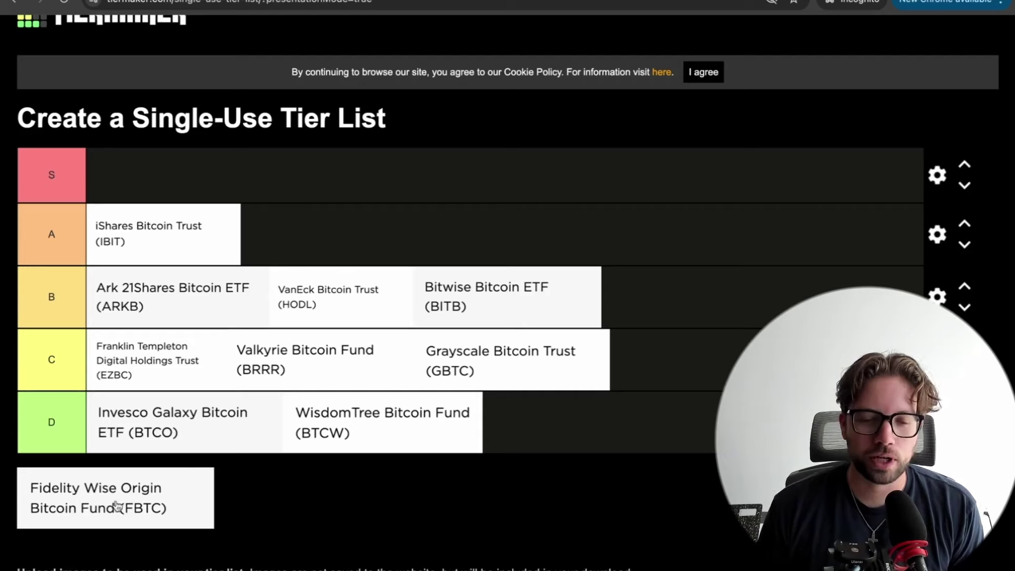
drag(127, 506, 235, 191)
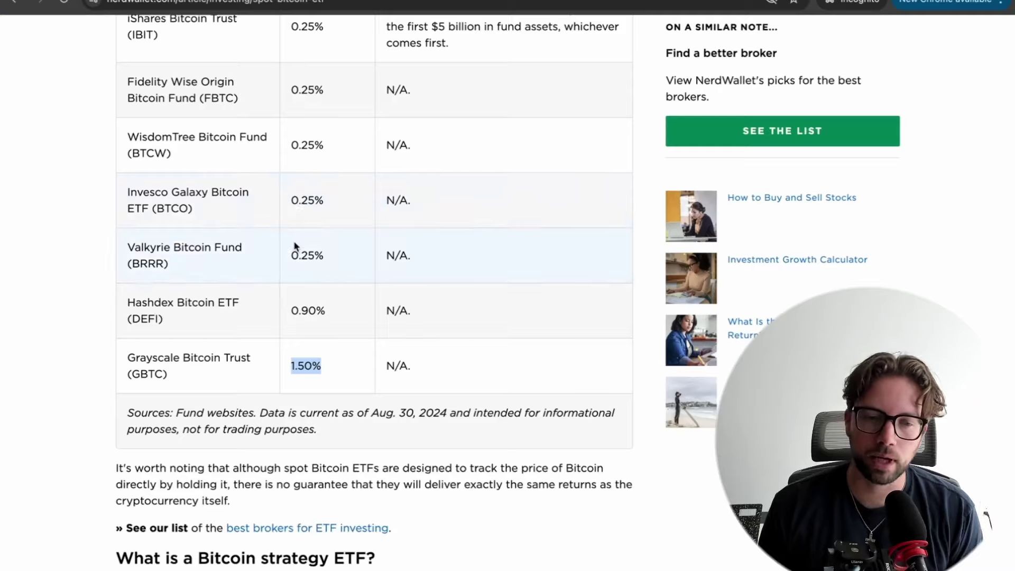
scroll(296, 243, up, 7)
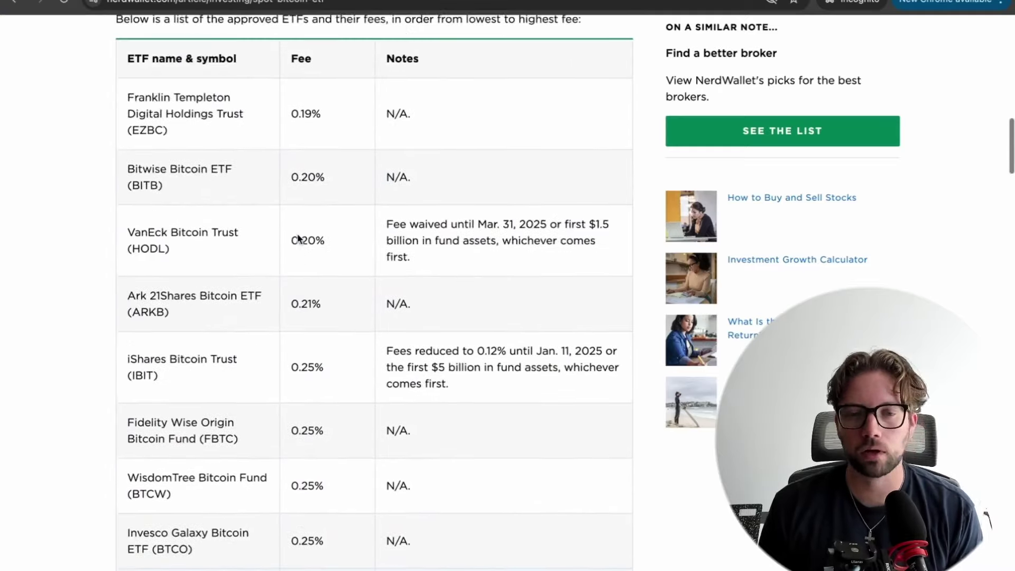
Compare Fidelity FBTC's and iShares IBIT's matching 0.25% fees in NerdWallet's fee table
scroll(297, 239, down, 2)
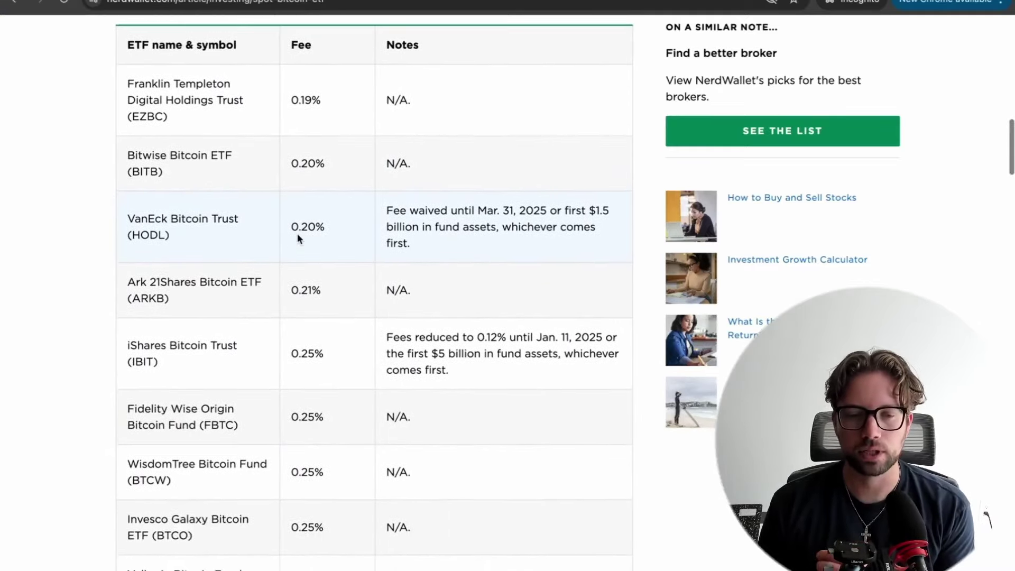
scroll(297, 238, down, 2)
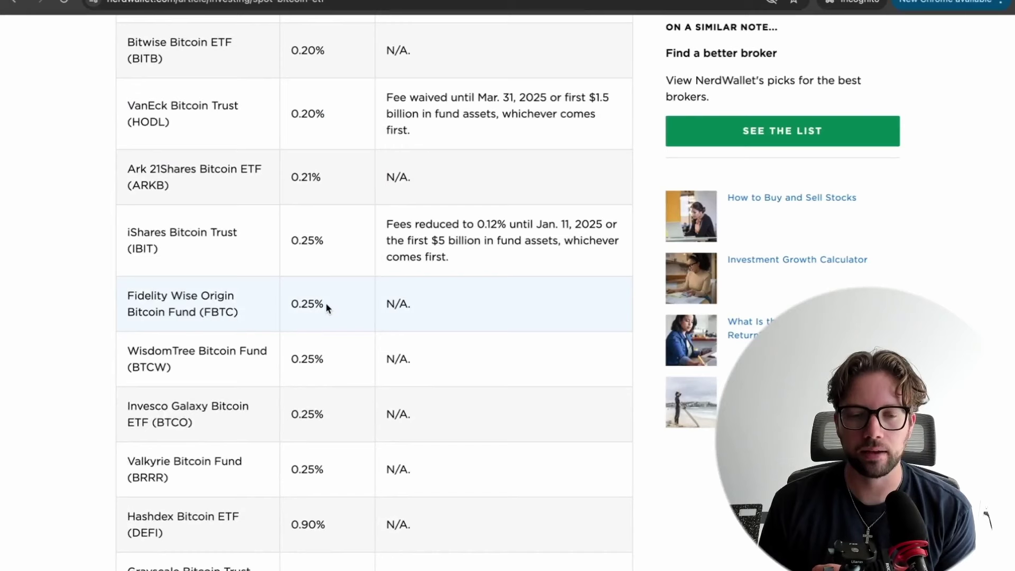
drag(327, 303, 289, 311)
drag(284, 242, 344, 245)
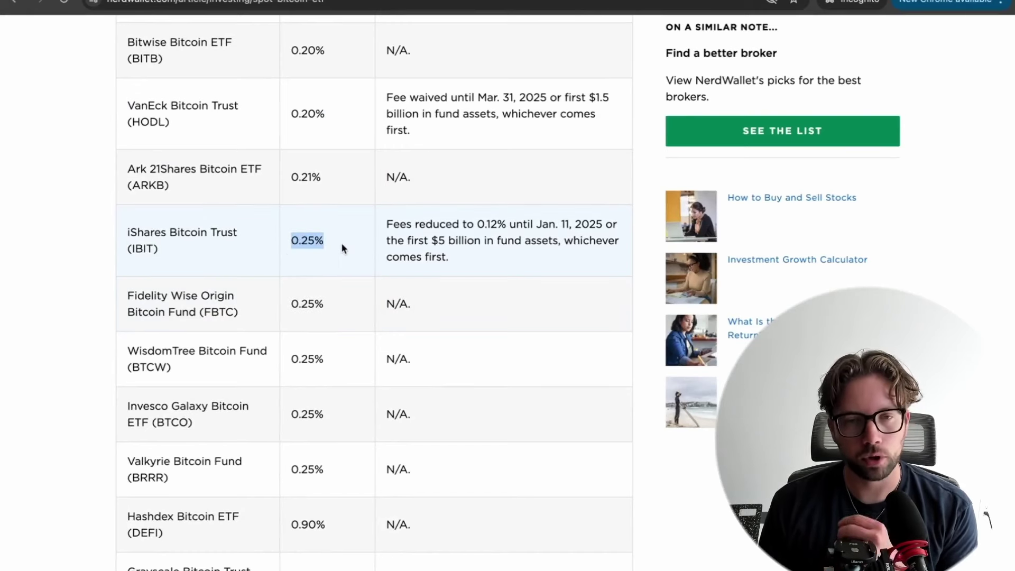
drag(329, 307, 277, 311)
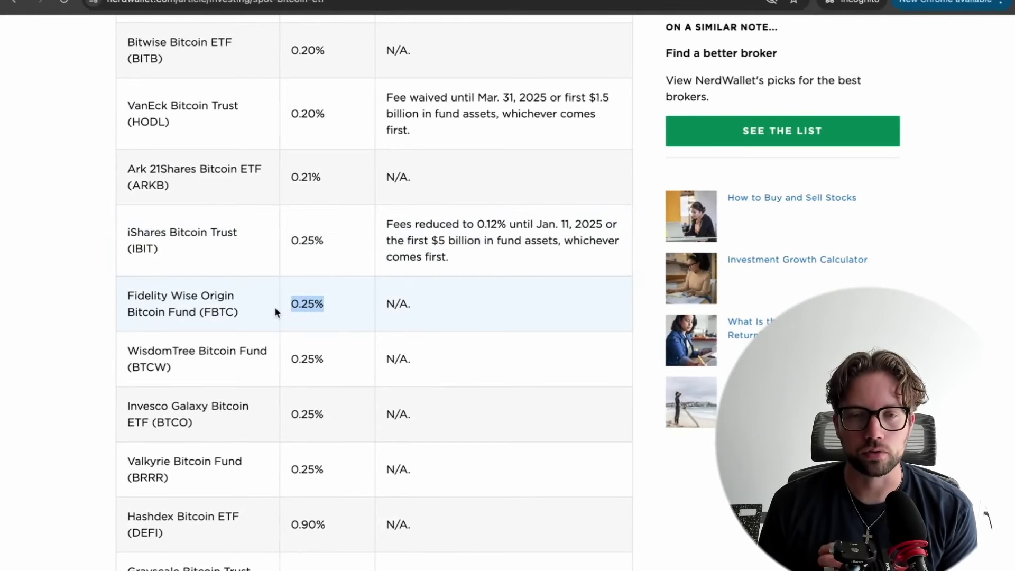
Check Fidelity FBTC's $9.90B AUM, $124.45M 24H volume and Self-Custody custodian in Blockworks
click(437, 3)
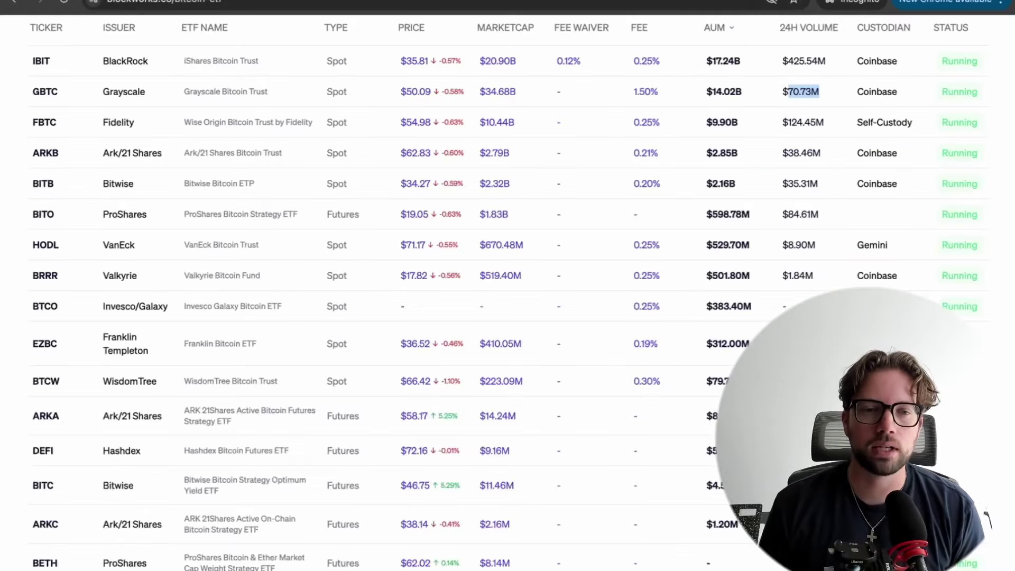
scroll(237, 159, up, 1)
scroll(237, 164, down, 2)
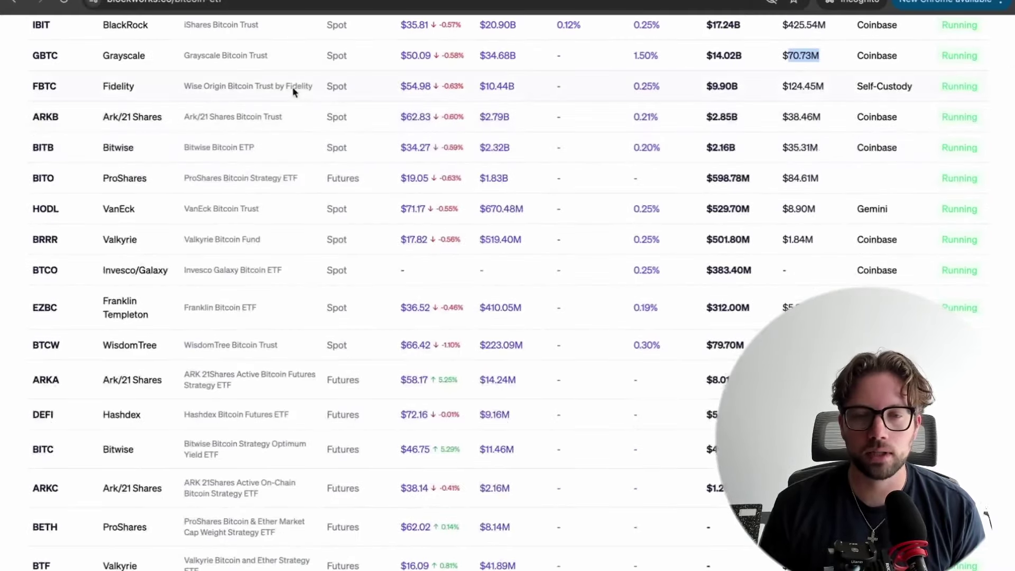
drag(740, 91, 687, 95)
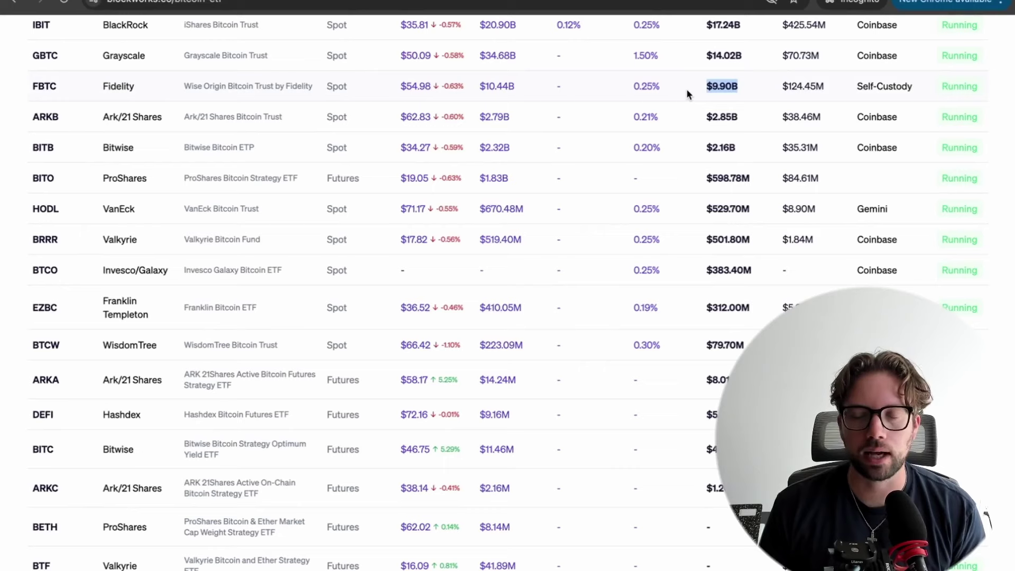
scroll(689, 92, up, 1)
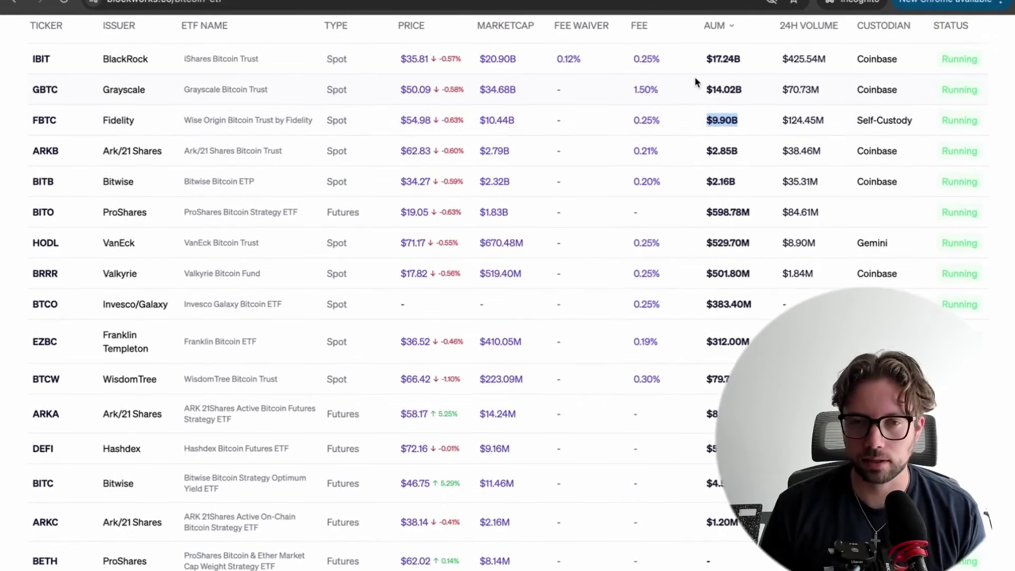
click(787, 132)
drag(843, 122, 777, 124)
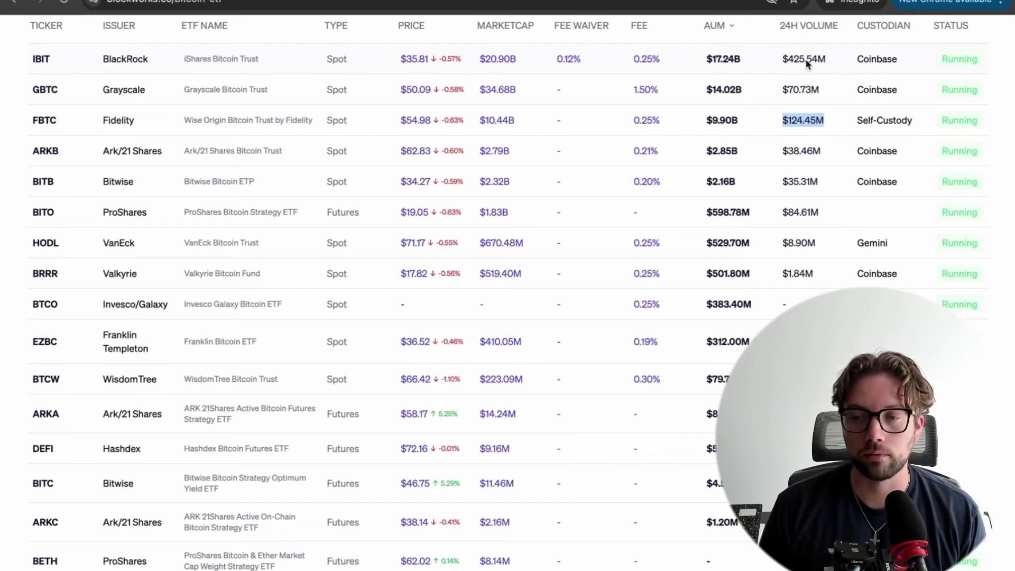
drag(857, 126, 913, 122)
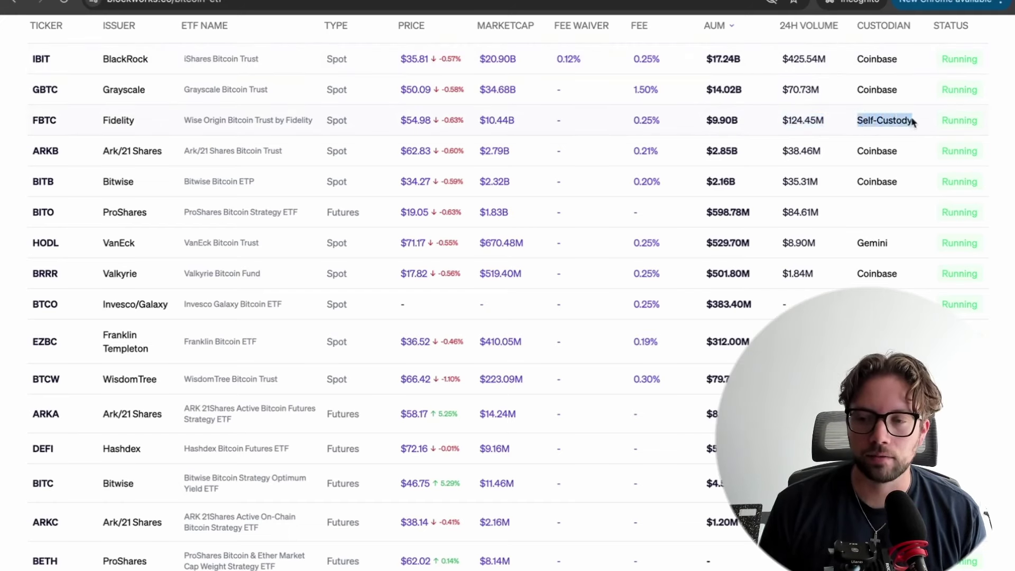